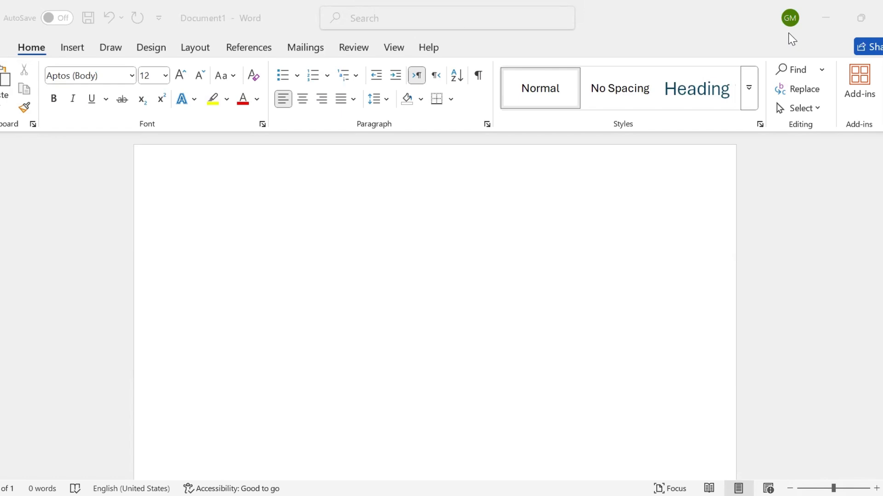
- Insert WordArt in the purple gradient style with a reflection, containing the text "Welcome to our course"
click(199, 244)
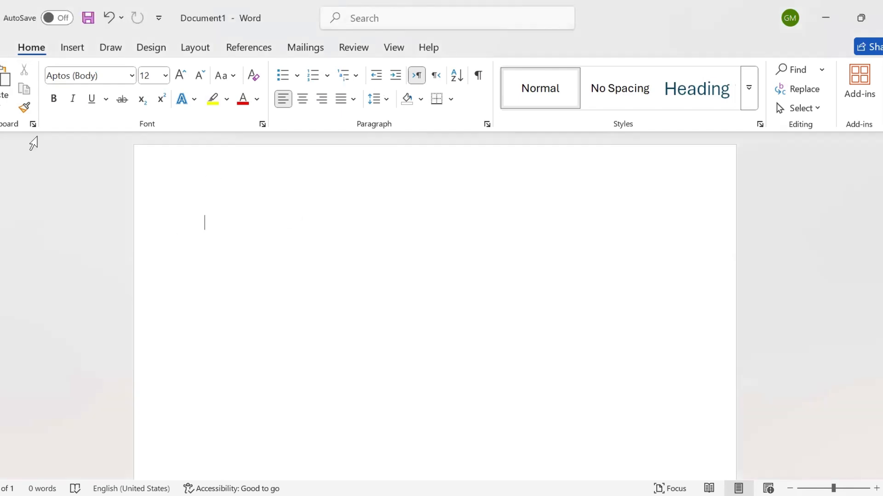
click(74, 51)
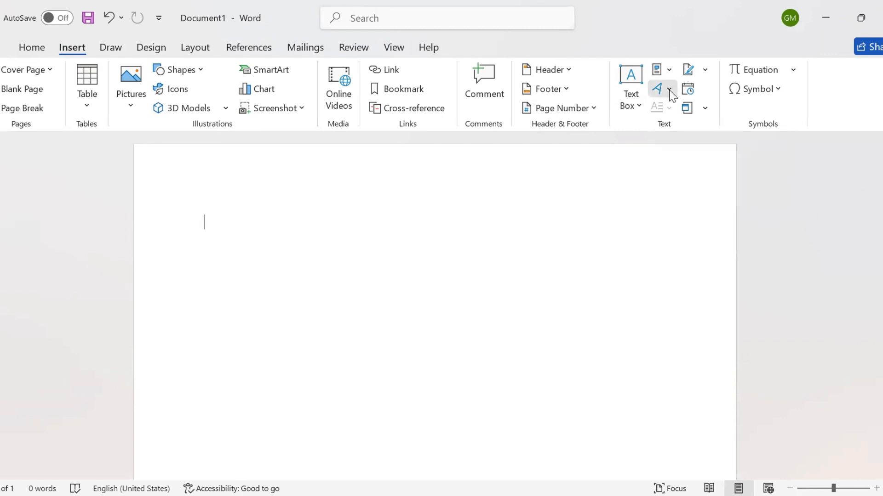
click(669, 90)
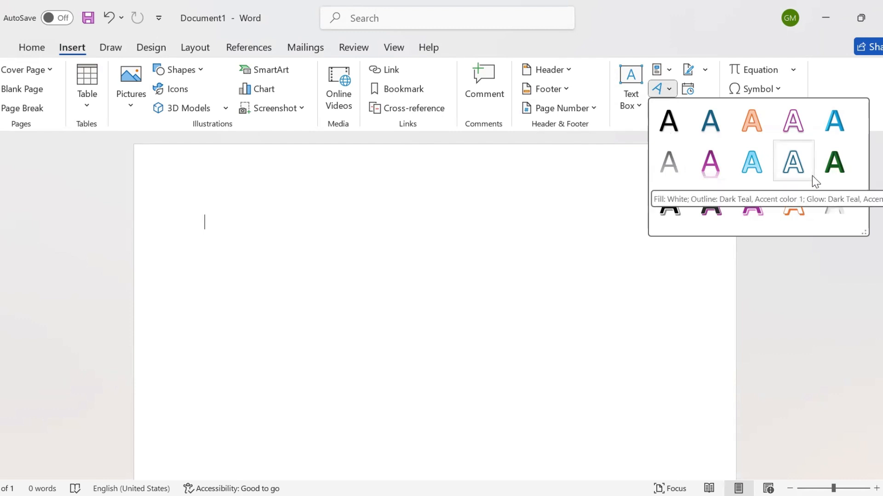
click(714, 177)
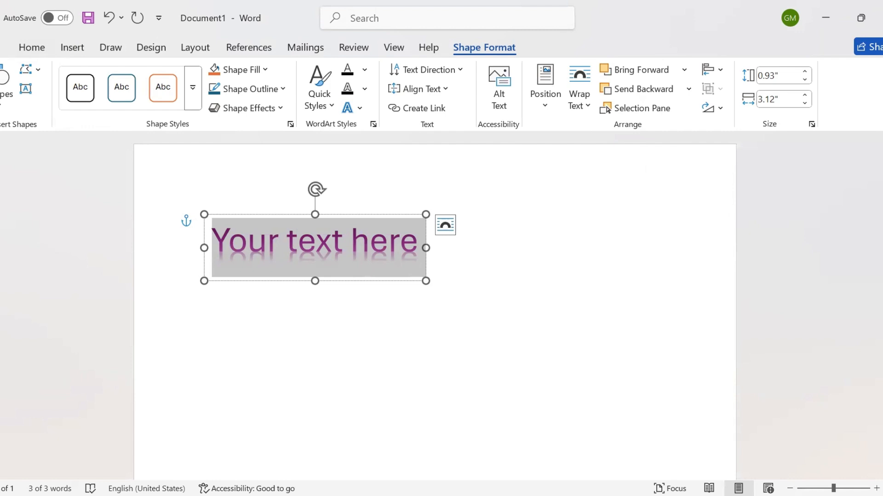
text(Welcome to our course)
- Enlarge the WordArt frame slightly and increase its font size to 90 points
mouse_move(330, 214)
mouse_down()
mouse_move(422, 308)
mouse_move(301, 253)
mouse_move(408, 288)
mouse_move(329, 215)
mouse_up()
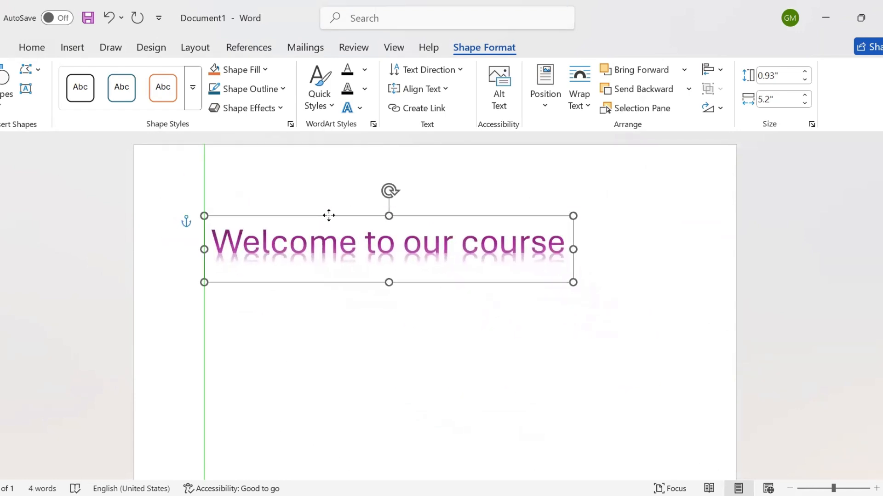
drag(573, 282, 603, 293)
click(31, 51)
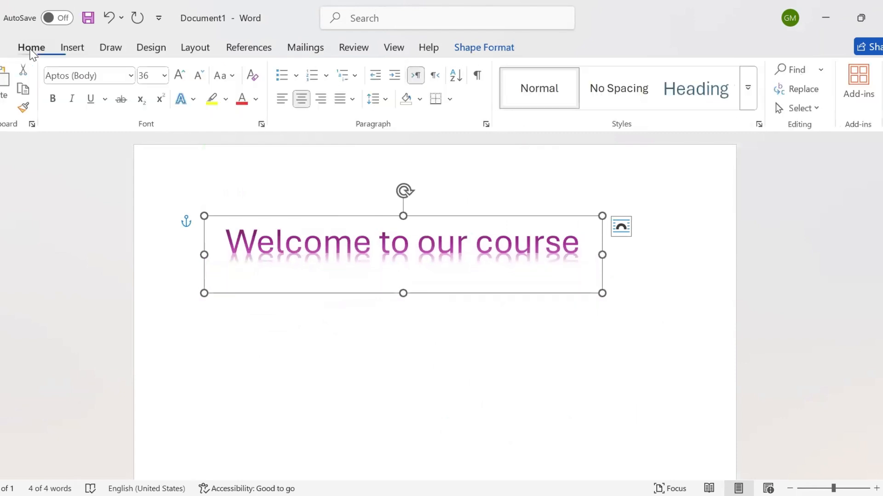
click(180, 75)
click(181, 75)
click(180, 75)
click(181, 75)
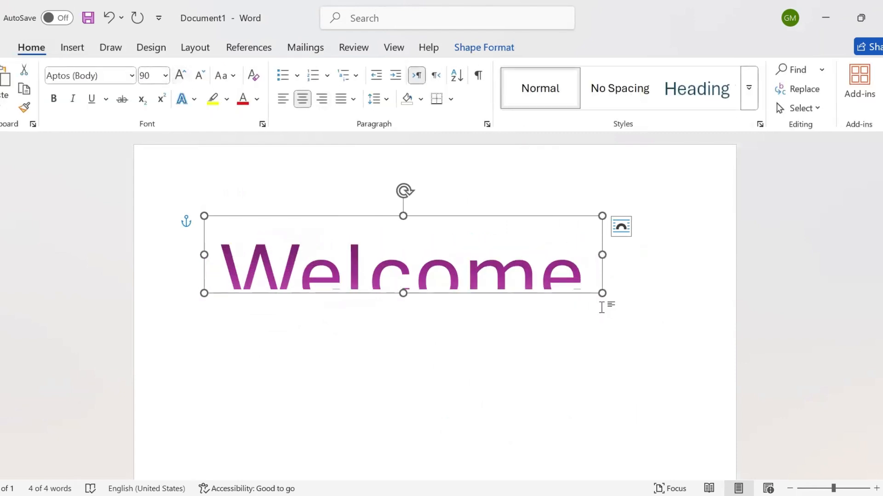
- Enlarge the WordArt frame to about 7.28" wide by 3.9" high and reduce its font size to 72 points
drag(602, 293, 721, 480)
scroll(435, 307, down, 3)
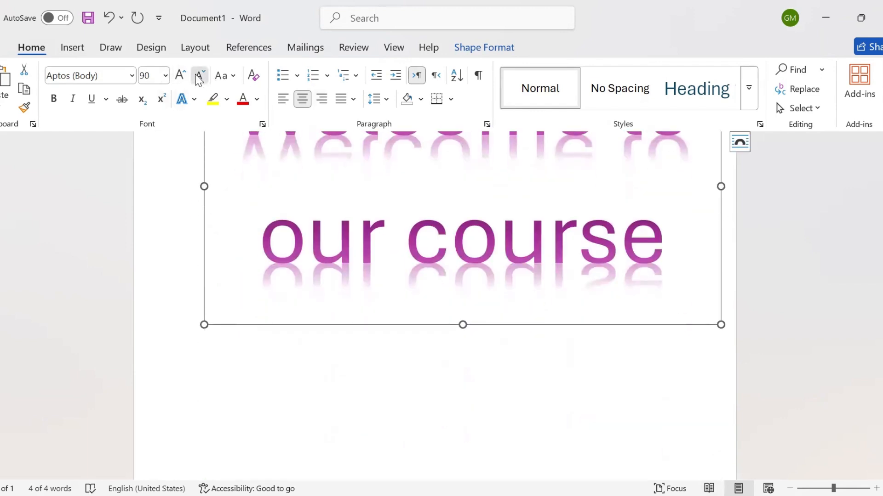
click(198, 78)
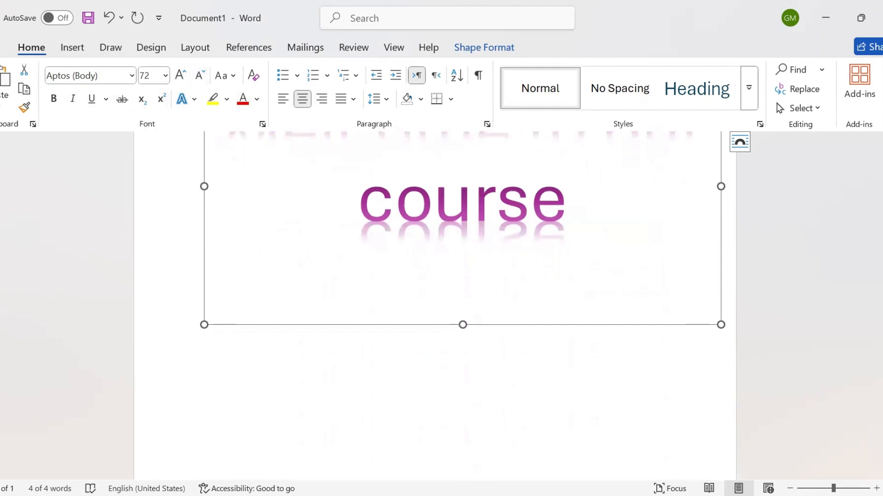
scroll(435, 303, up, 4)
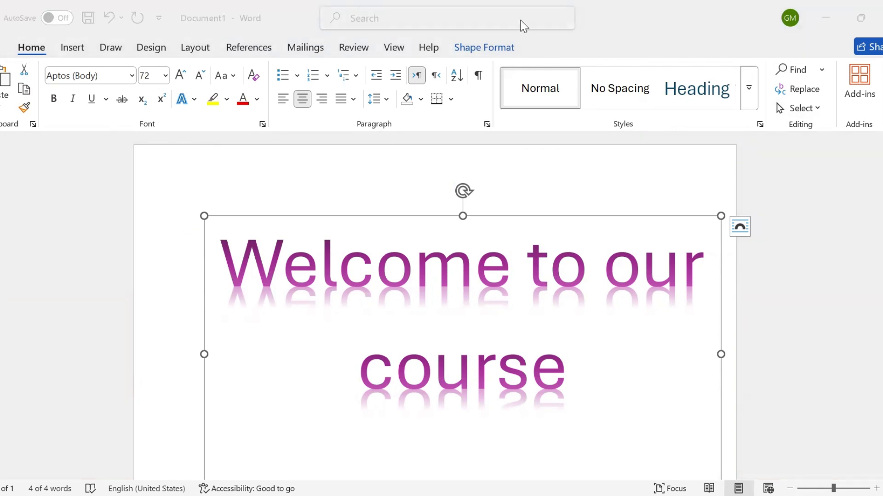
- Try the orange outlined quick style on the WordArt and replace it with the light blue outlined style
click(482, 47)
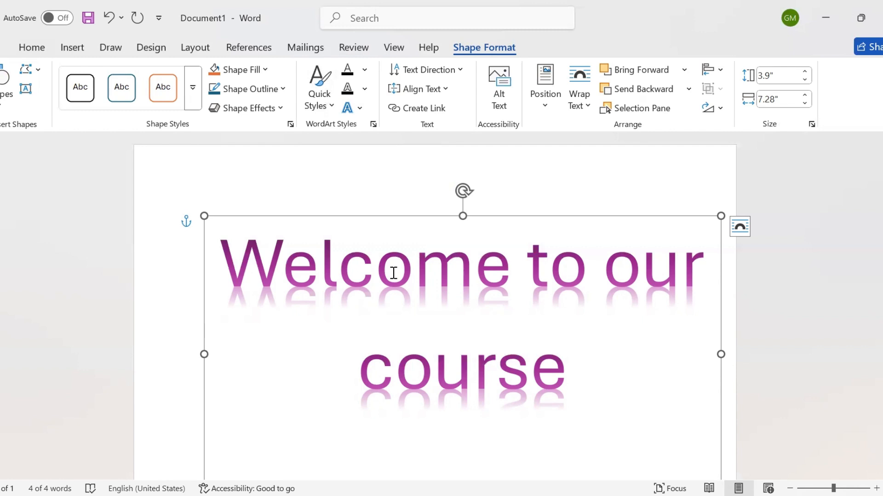
click(329, 110)
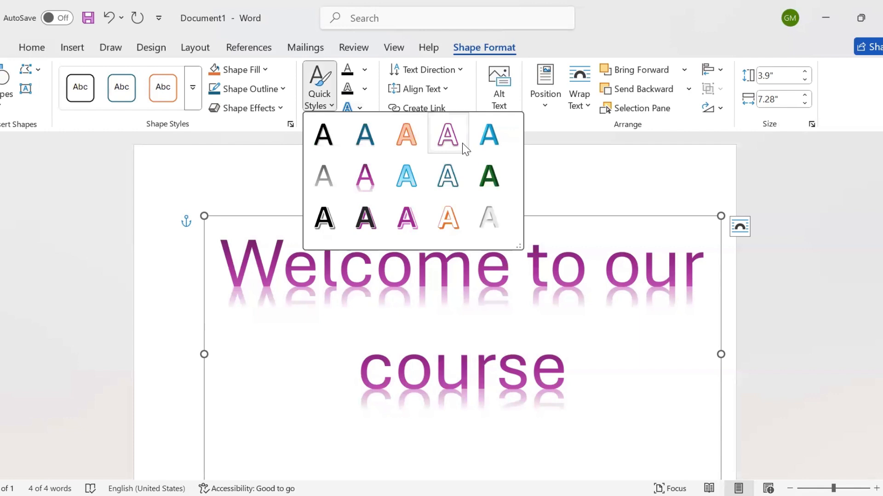
click(412, 136)
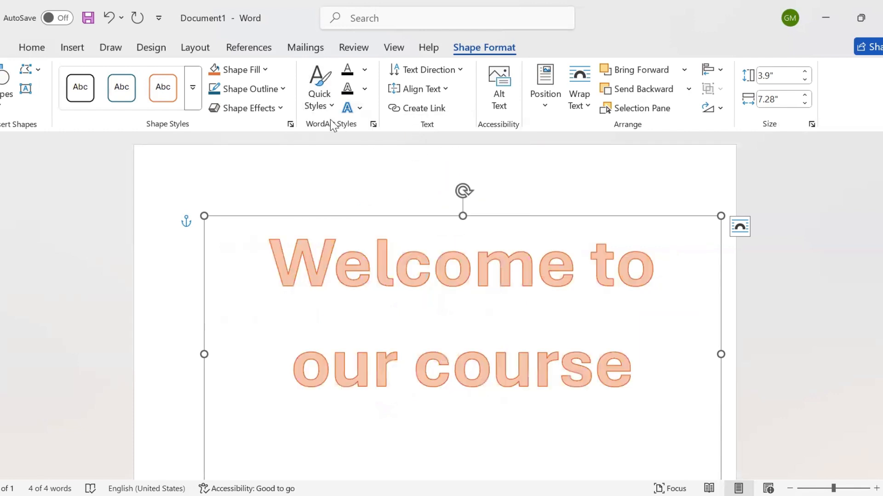
click(330, 102)
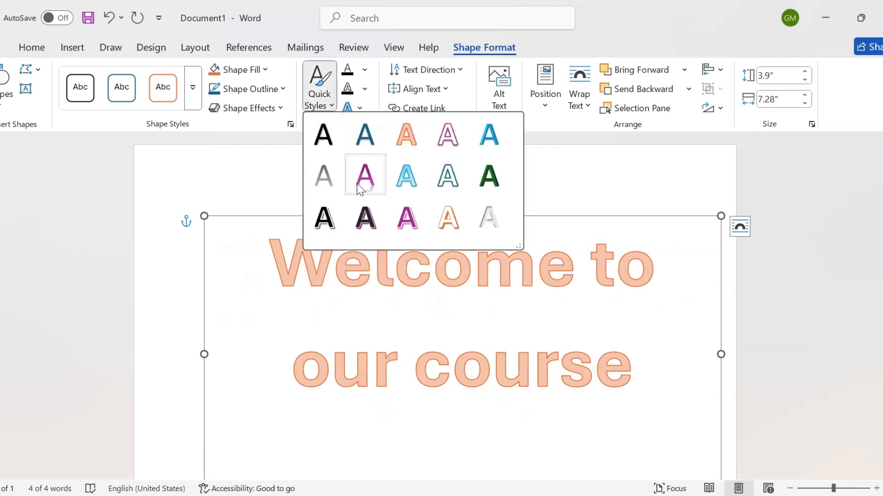
click(407, 185)
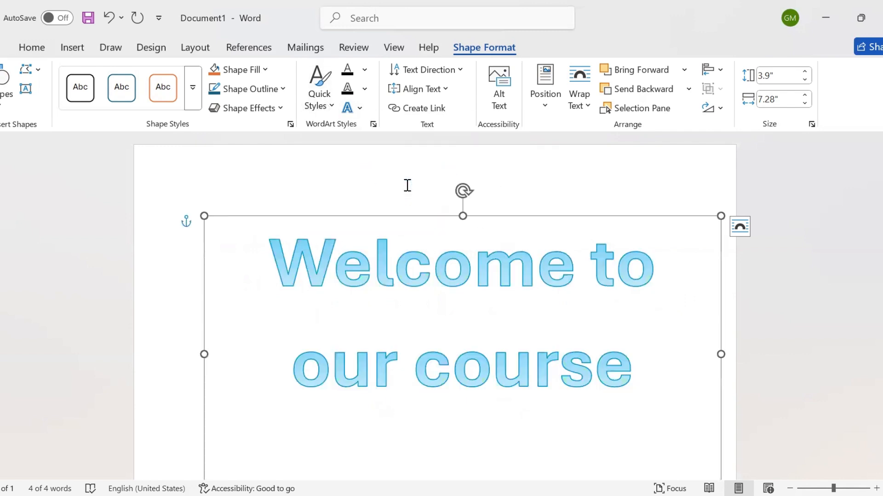
- Fill the WordArt text with the medium-light tint of the magenta theme color and set its text outline to No Outline
click(363, 72)
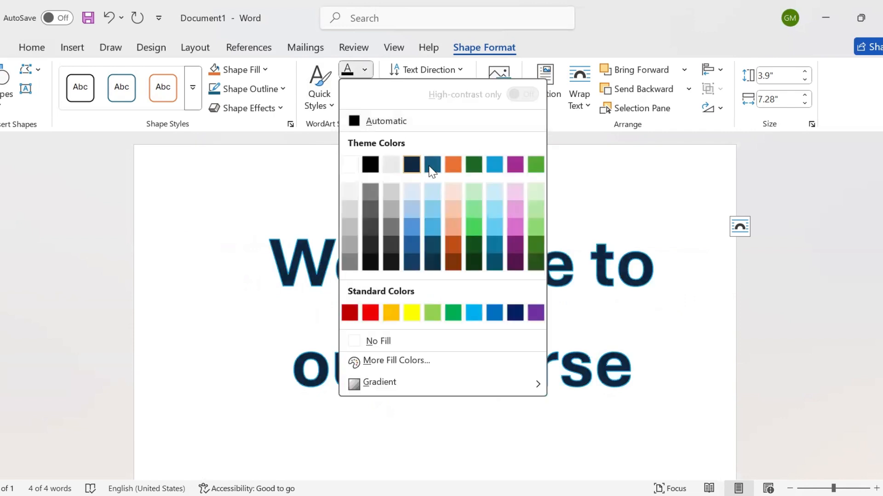
click(513, 226)
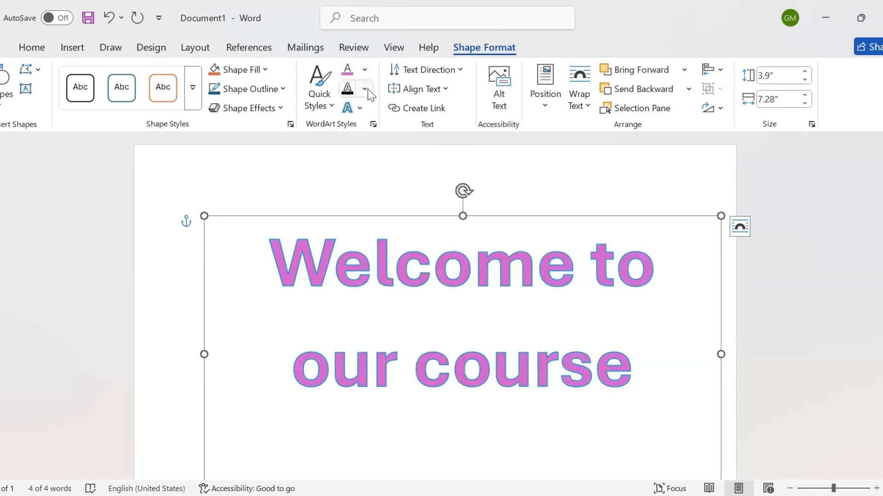
click(365, 89)
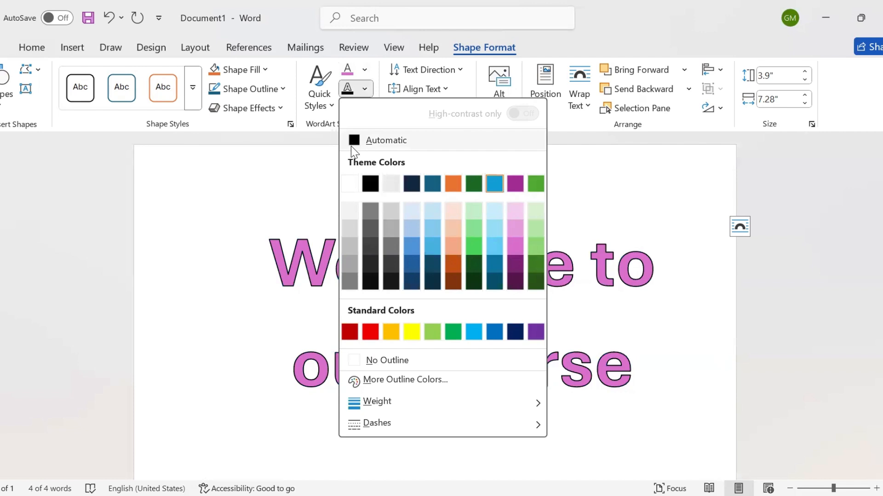
click(352, 146)
click(365, 89)
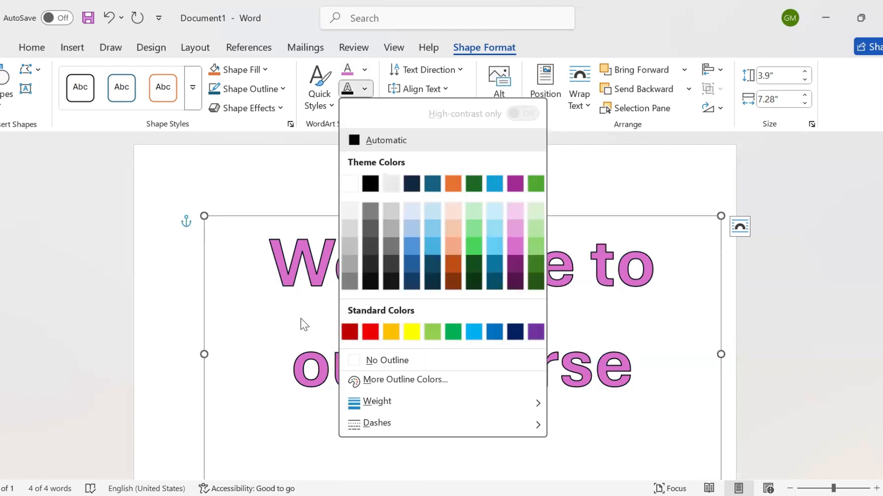
click(388, 363)
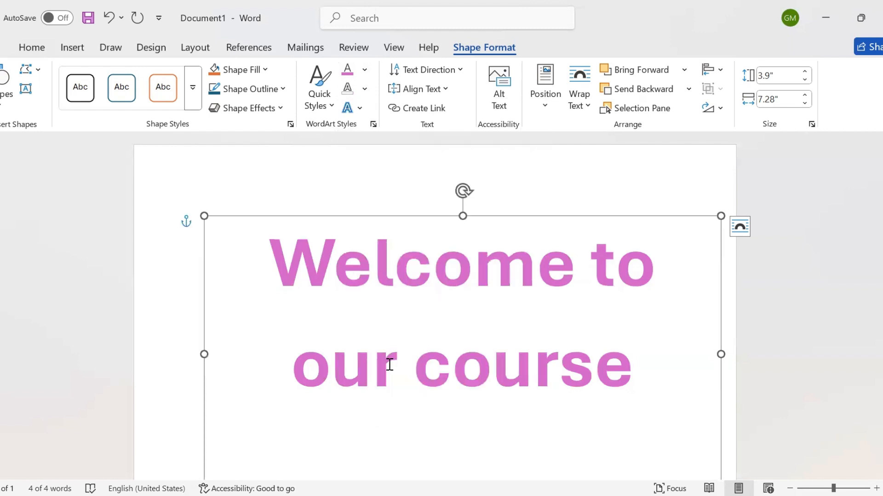
- Apply an outer shadow offset to the right and the first Reflection Variations preset to the WordArt text
click(363, 108)
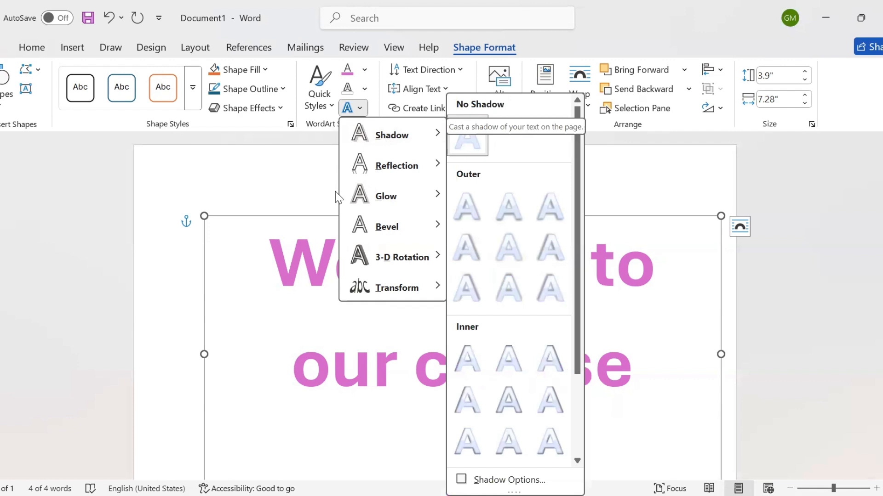
mouse_move(411, 125)
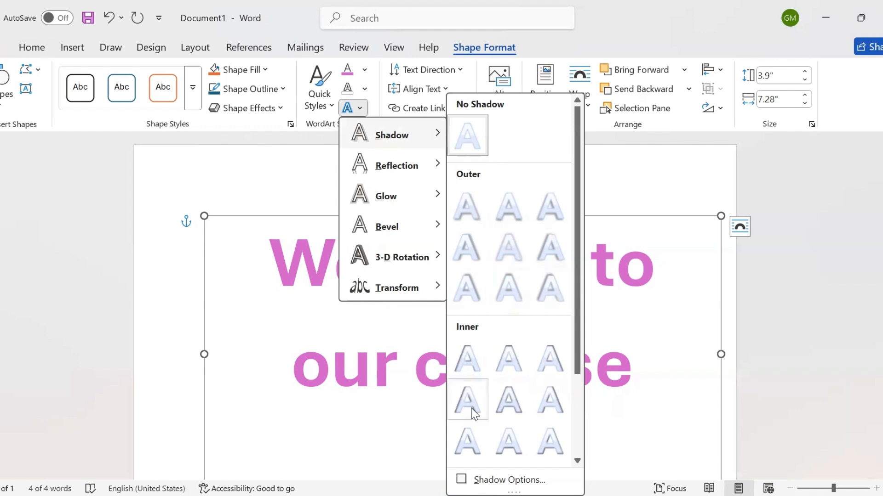
click(473, 248)
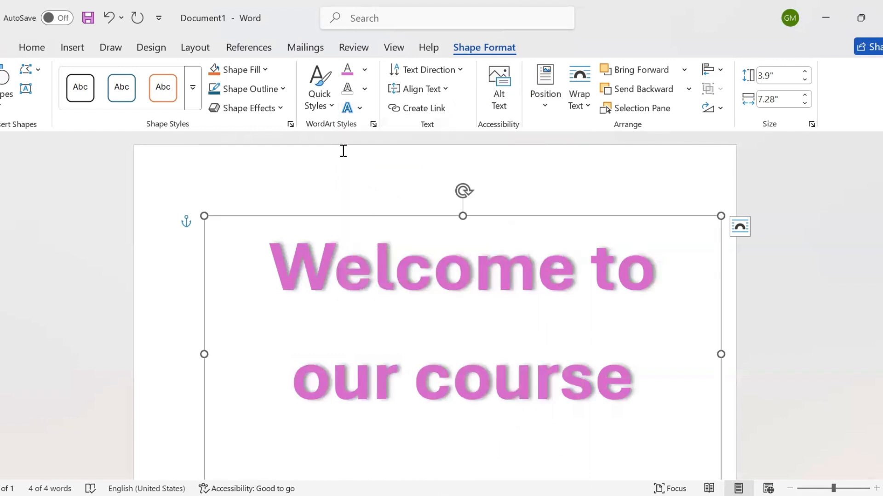
click(360, 110)
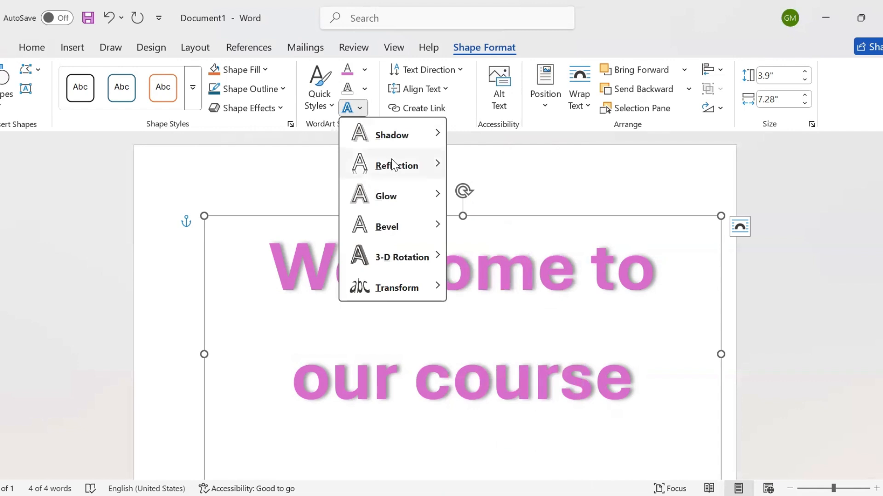
mouse_move(394, 167)
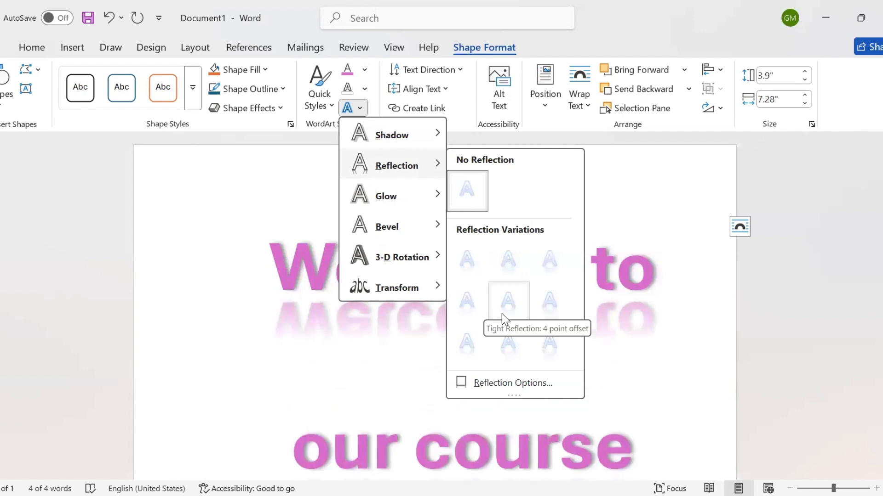
click(474, 261)
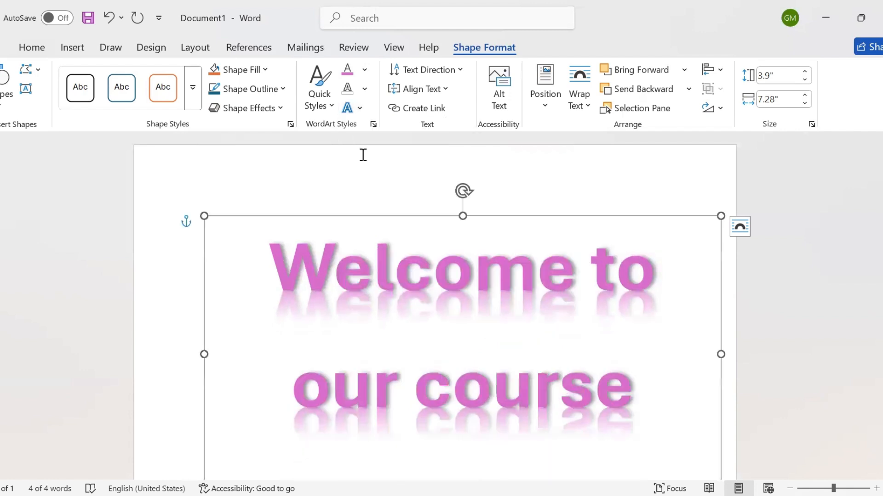
- Add a soft green glow from the second row of Glow Variations to the WordArt text
click(360, 108)
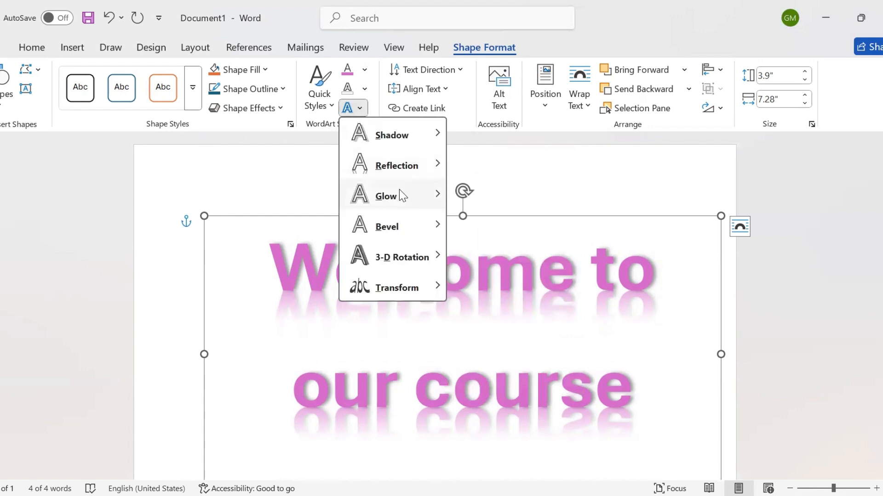
mouse_move(399, 190)
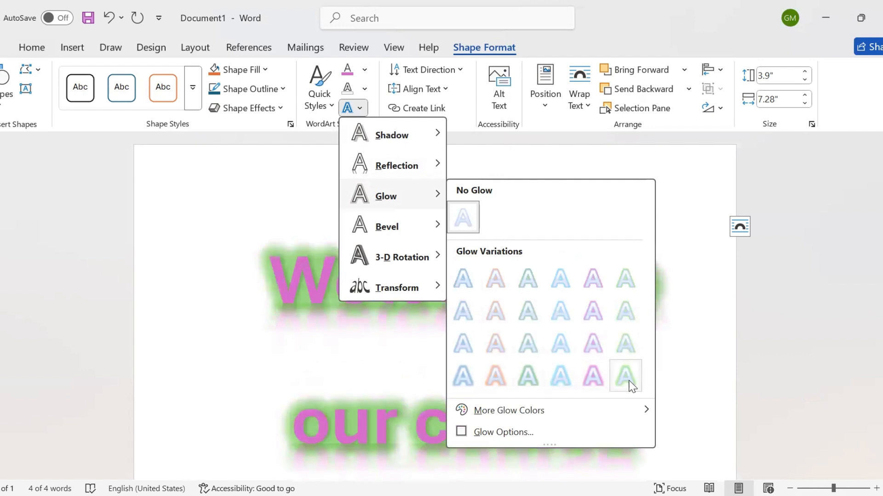
click(633, 296)
- Apply the fourth Bevel preset to the WordArt text and set its glow to No Glow
click(364, 112)
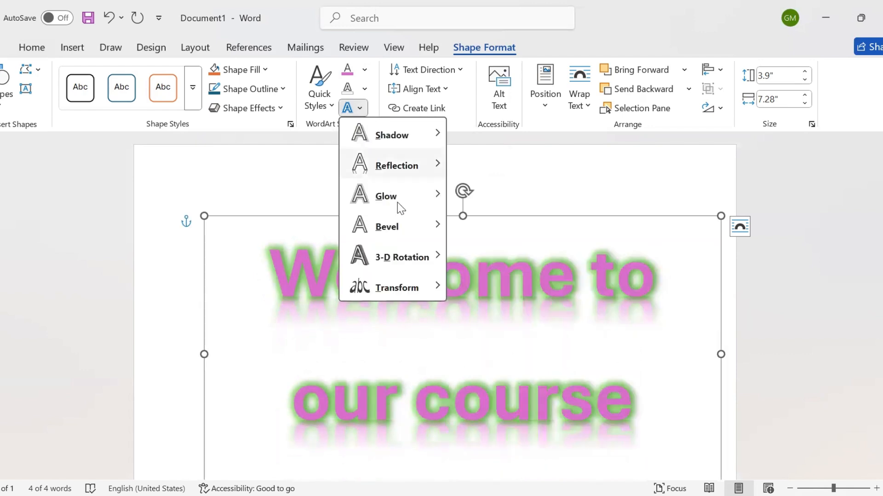
mouse_move(433, 228)
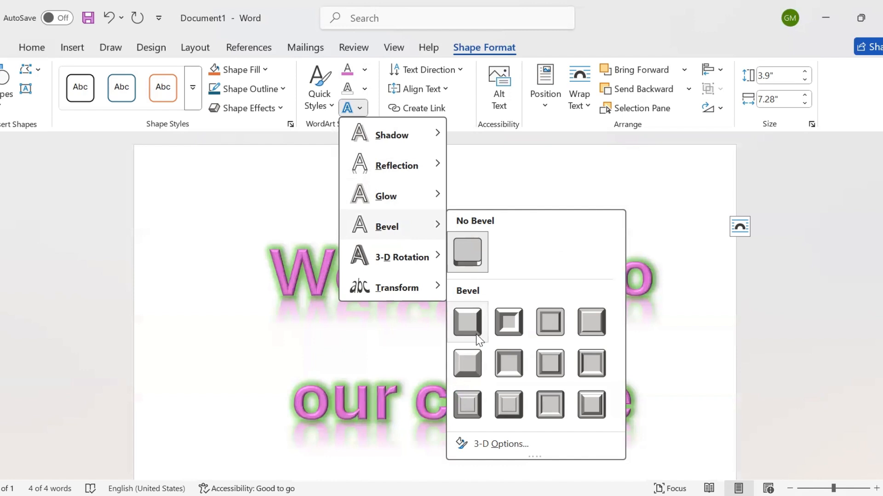
click(599, 330)
click(365, 107)
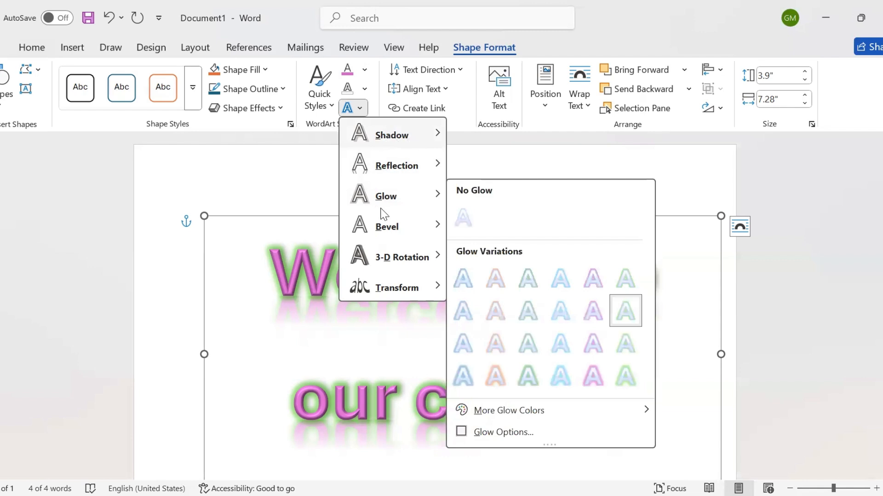
click(473, 222)
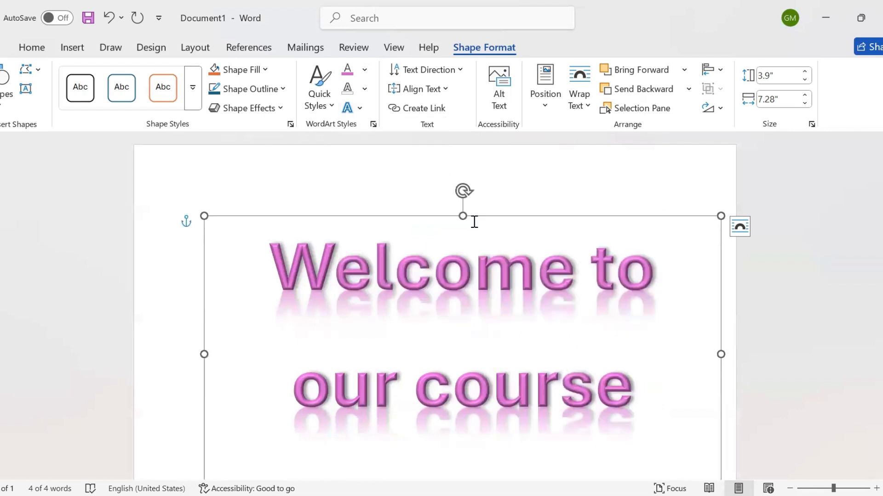
- Warp the WordArt text into a downward chevron shape with a Transform text effect
click(361, 112)
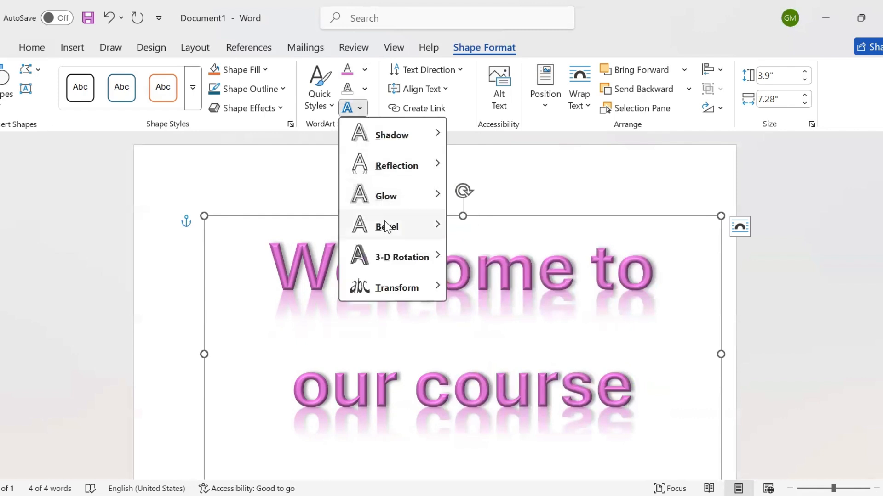
mouse_move(379, 289)
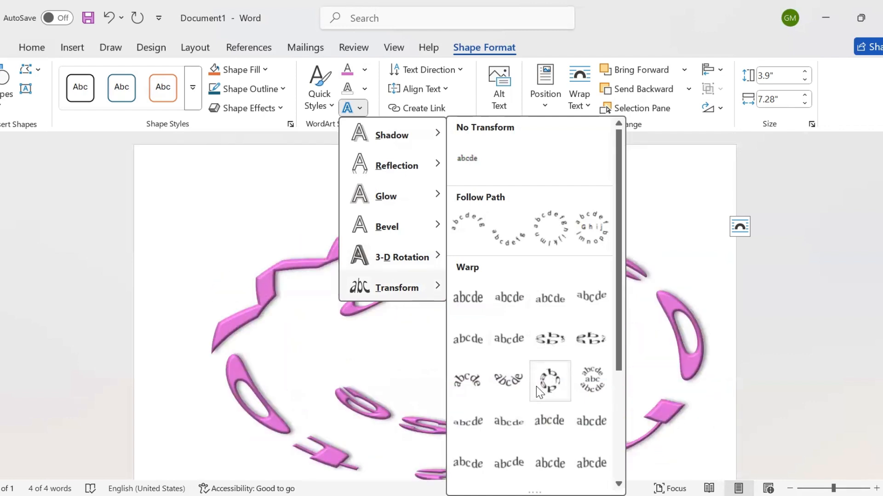
click(502, 343)
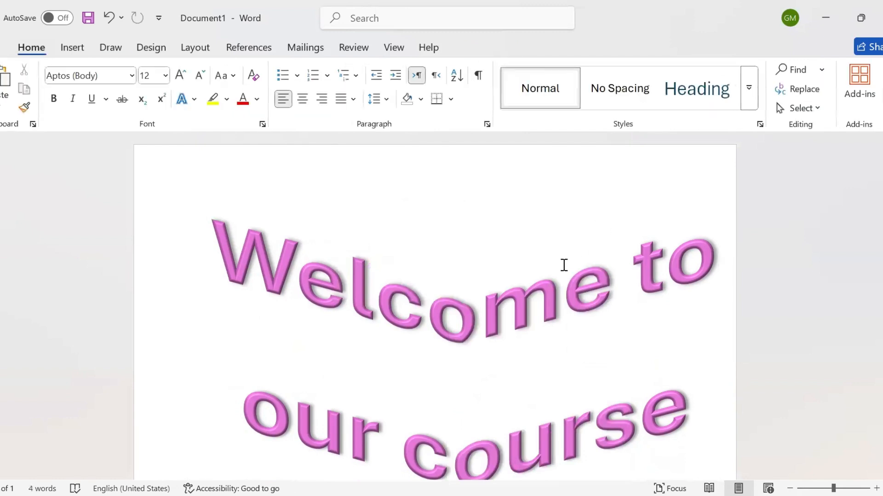
- Delete the "Welcome to our course" WordArt from the page
click(564, 266)
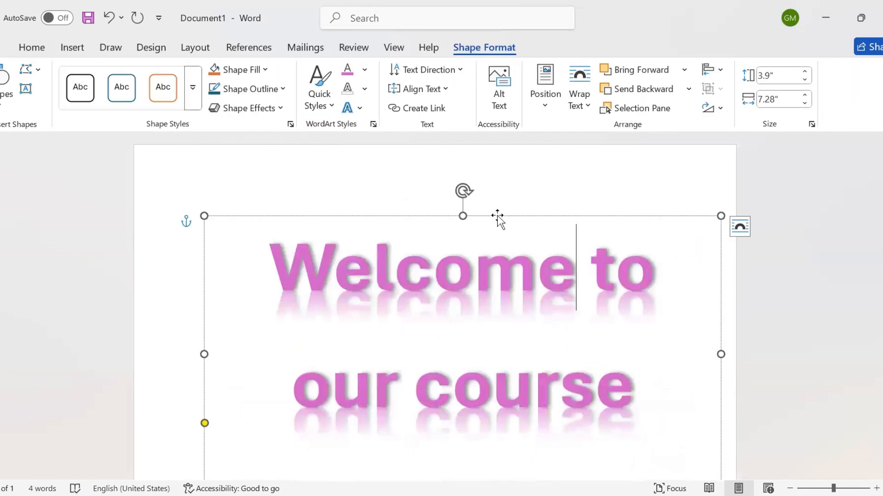
click(498, 216)
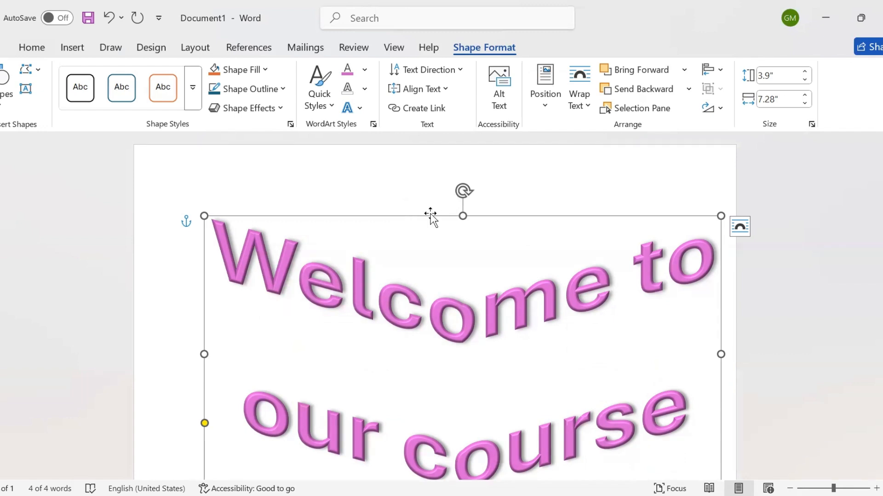
key(Delete)
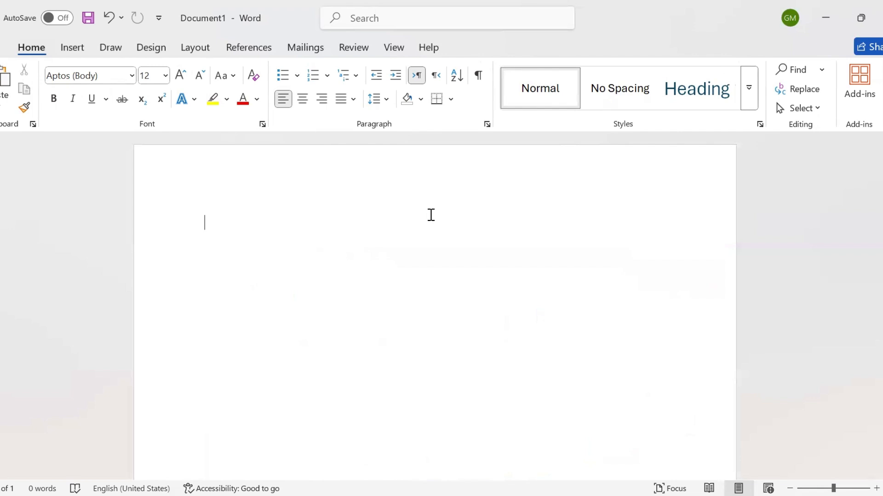
- Generate placeholder body text in the empty document with =rand(4,5)
text(=ra)
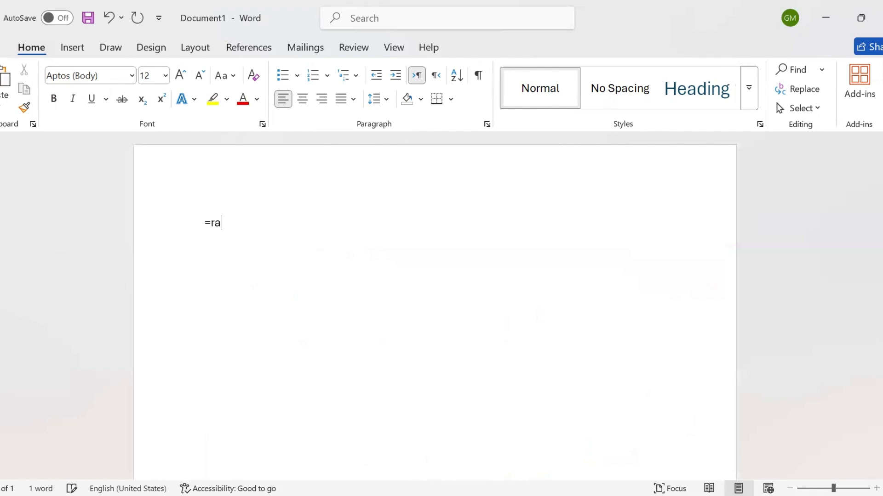
text(nd(4,5))
key(Return)
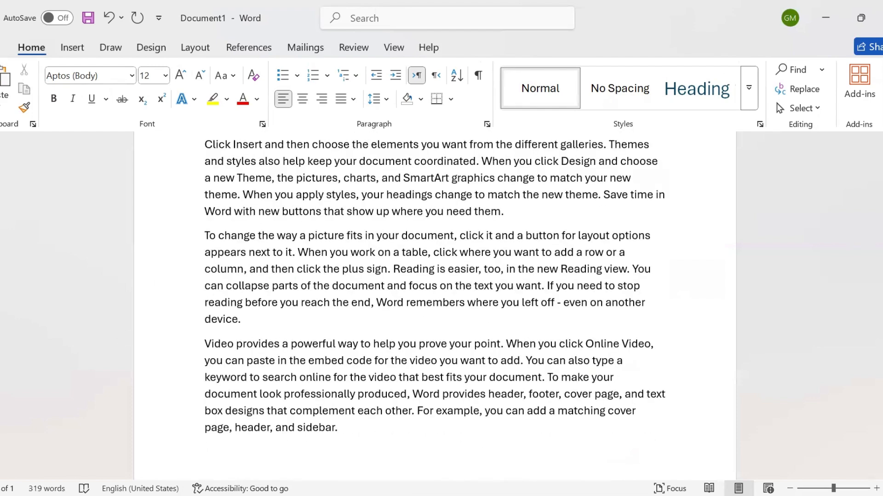
scroll(434, 306, up, 4)
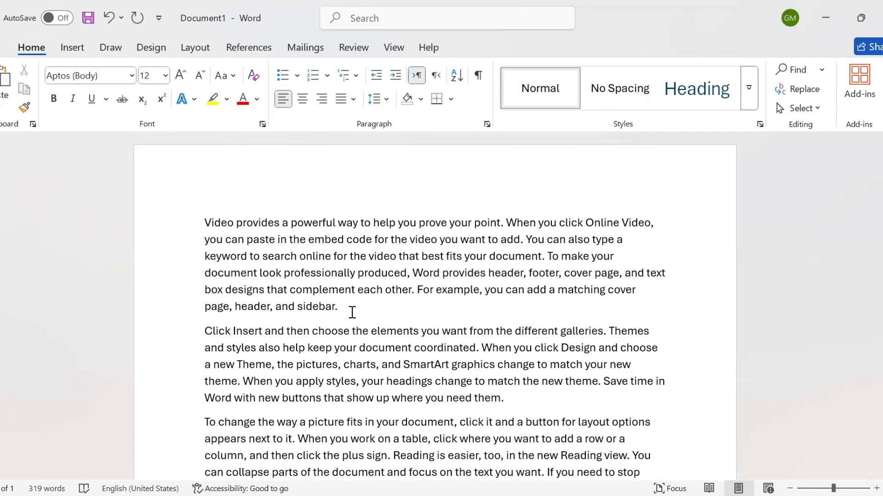
- Insert WordArt in the blue fifth style of the first row, with the text "MS WORD"
click(71, 49)
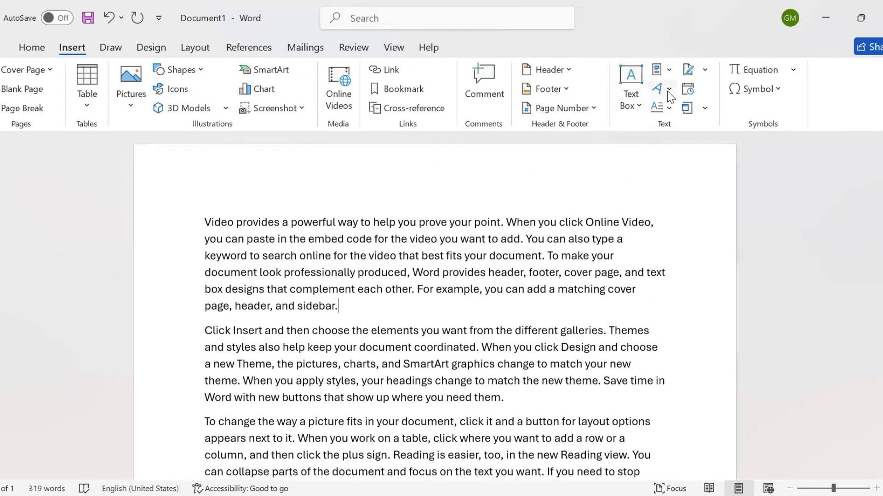
click(666, 91)
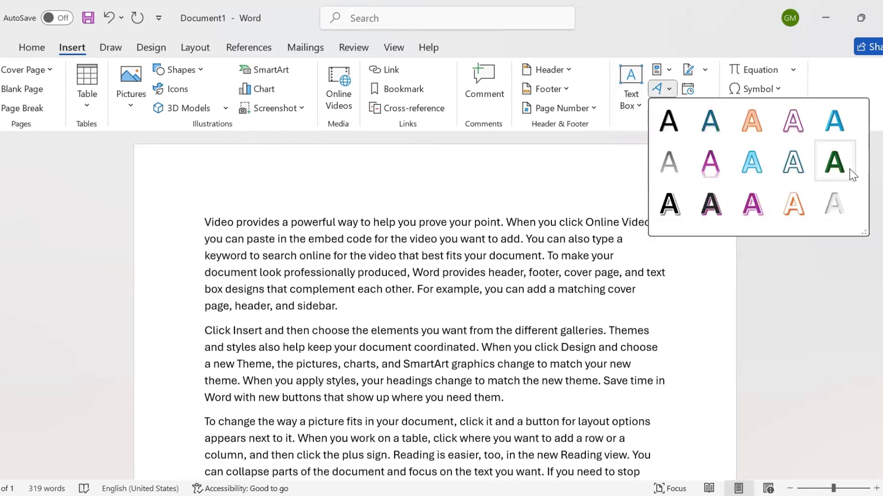
click(831, 135)
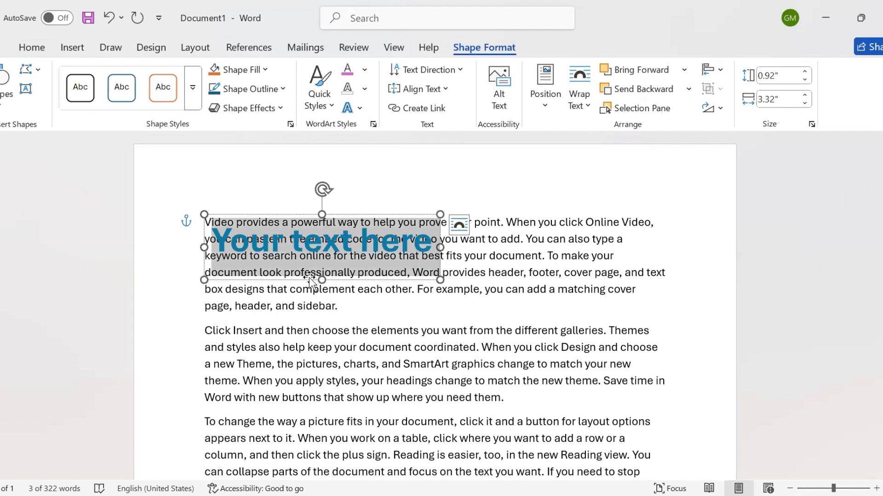
text(MS WO)
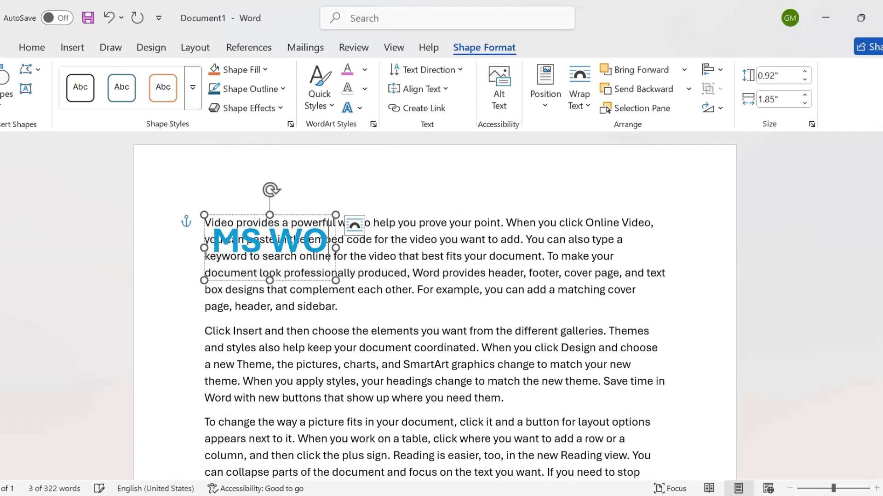
text(RD)
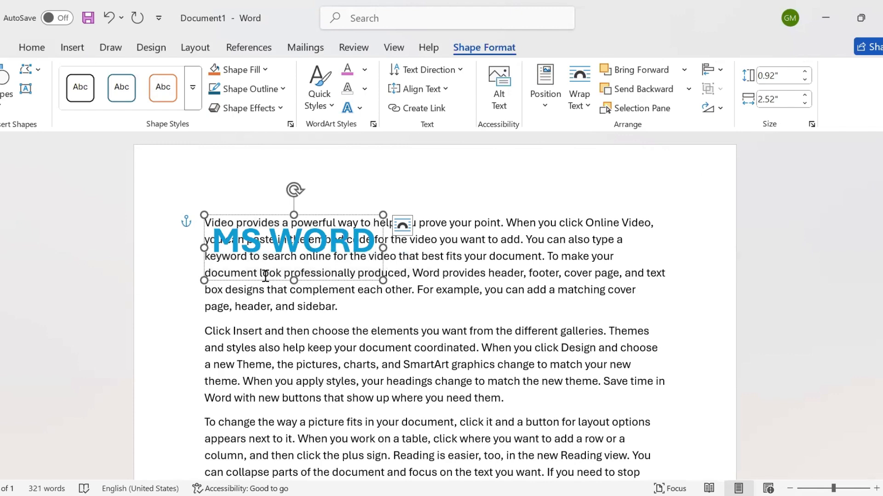
- Move the "MS WORD" WordArt right and down over the lower lines of the first paragraph
click(168, 188)
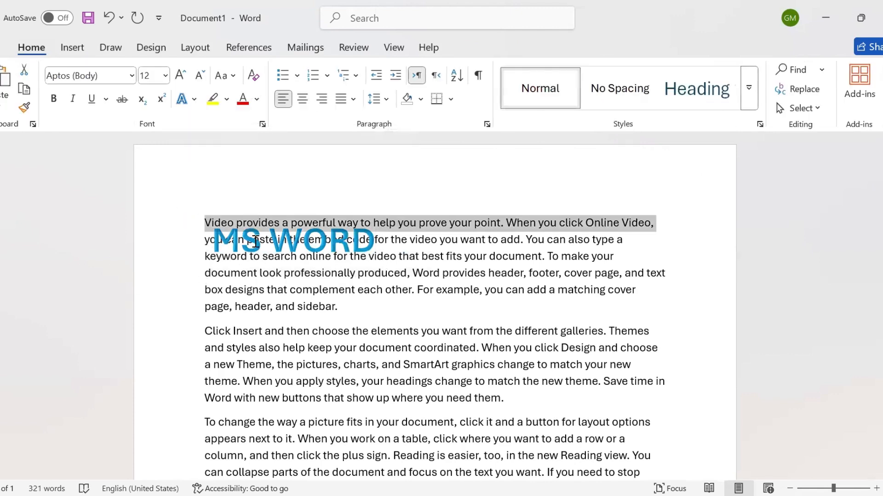
click(255, 242)
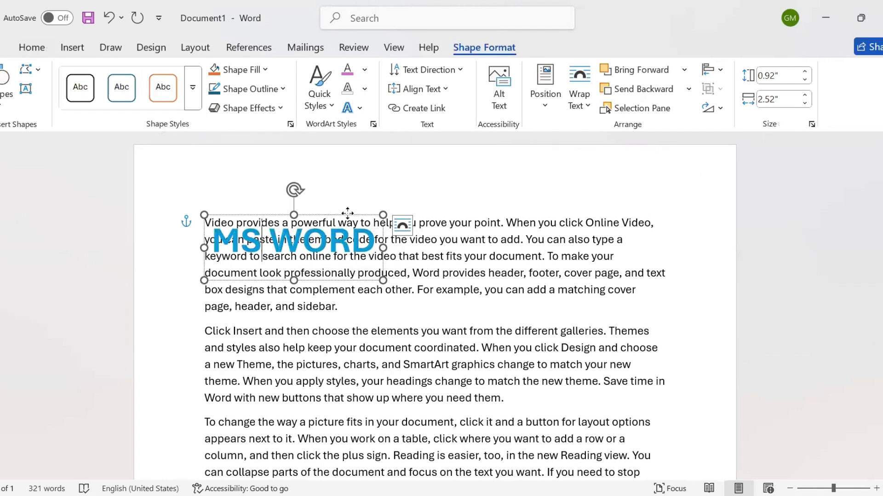
drag(350, 213, 459, 239)
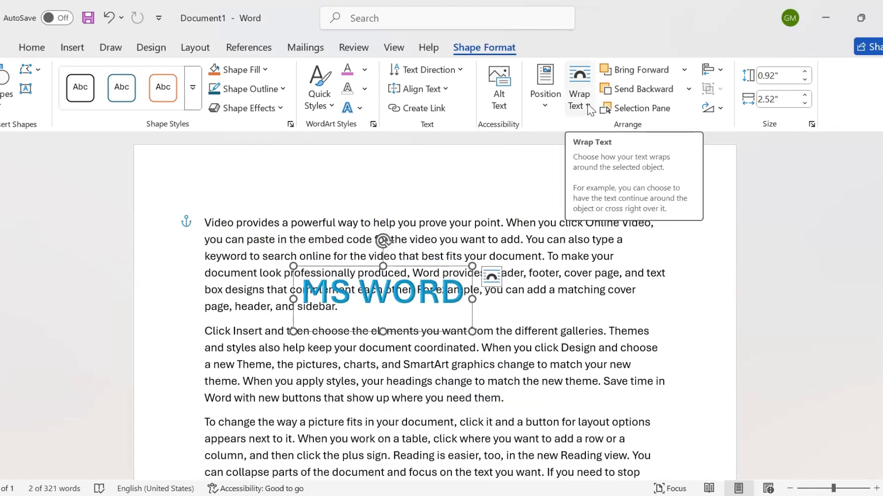
- Set the WordArt's text wrapping to Square and move it down into the second paragraph
click(590, 109)
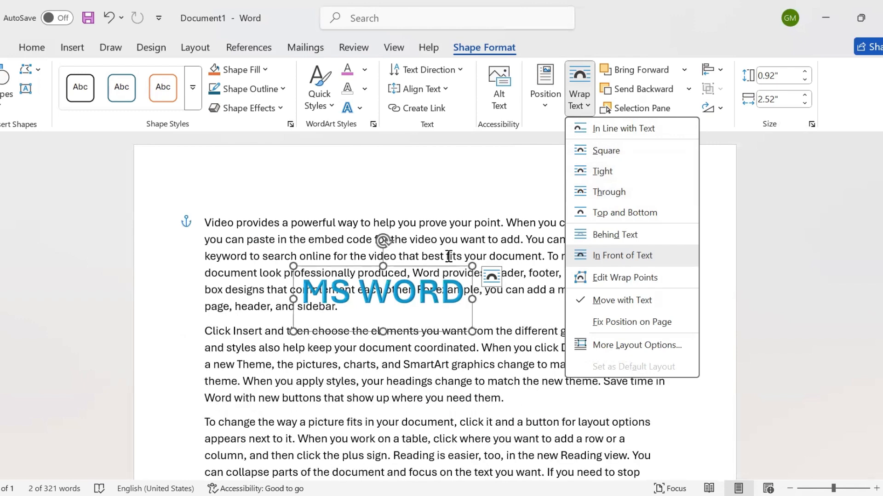
click(402, 272)
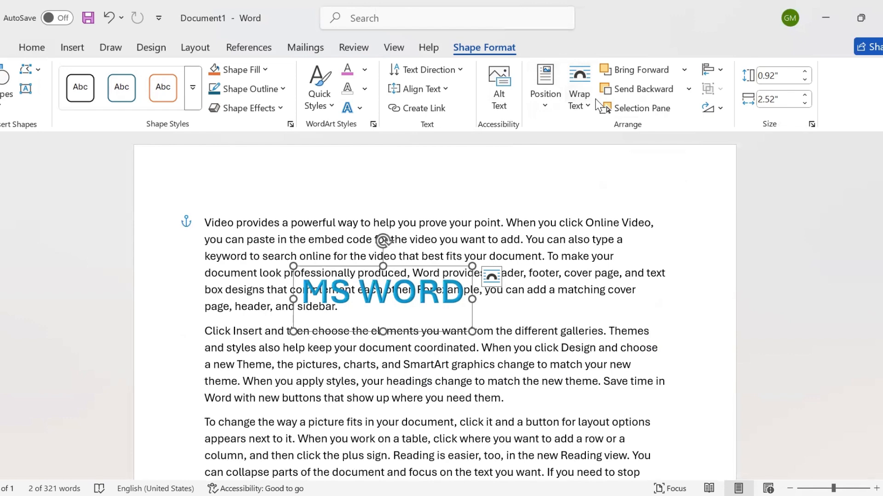
click(591, 107)
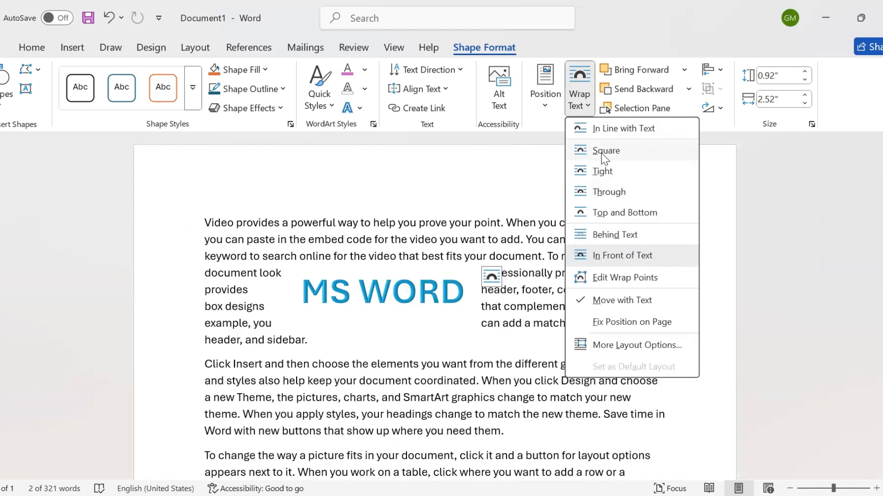
click(605, 160)
drag(393, 267, 416, 315)
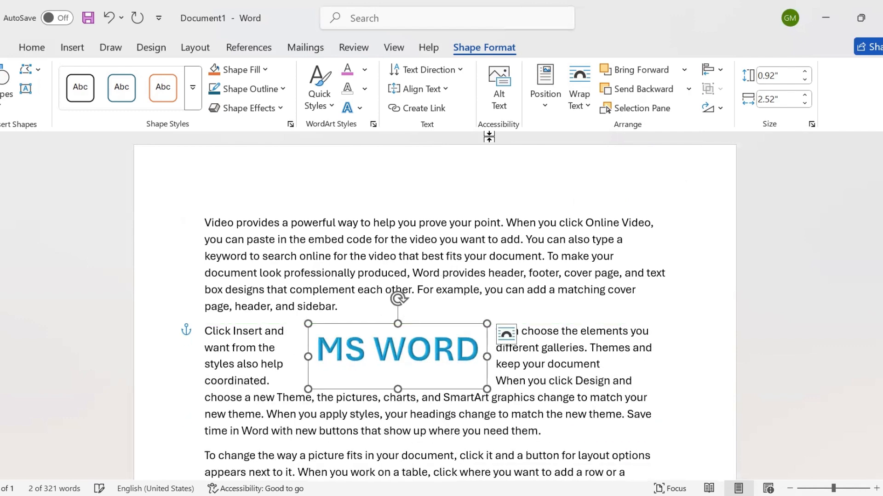
- Set the WordArt's text wrapping to Behind Text and enlarge its box to about 1.93" high by 7.17" wide
click(583, 99)
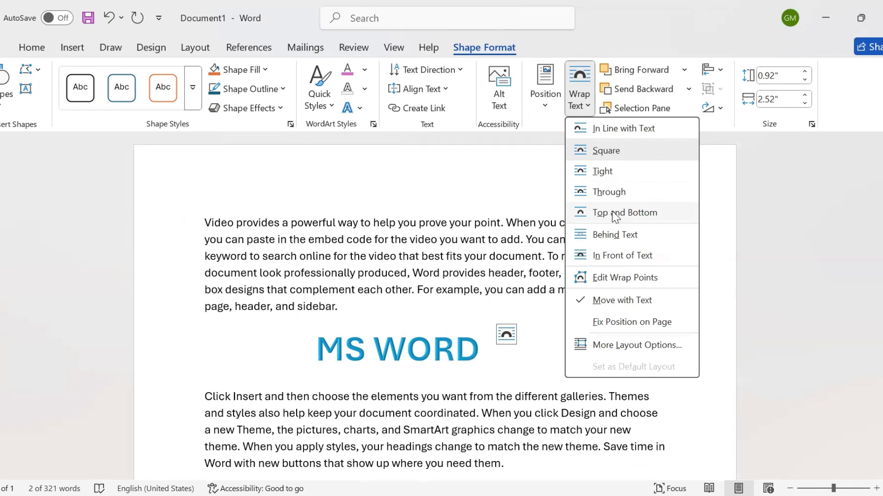
click(614, 236)
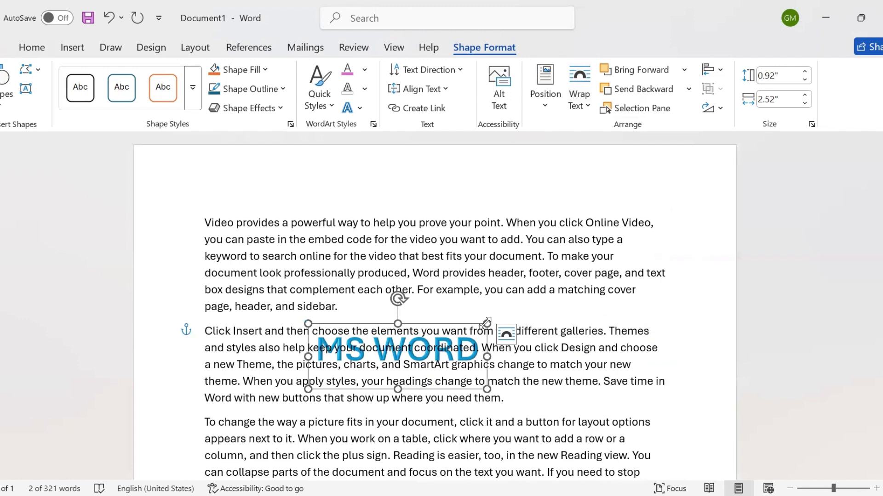
drag(485, 320, 680, 355)
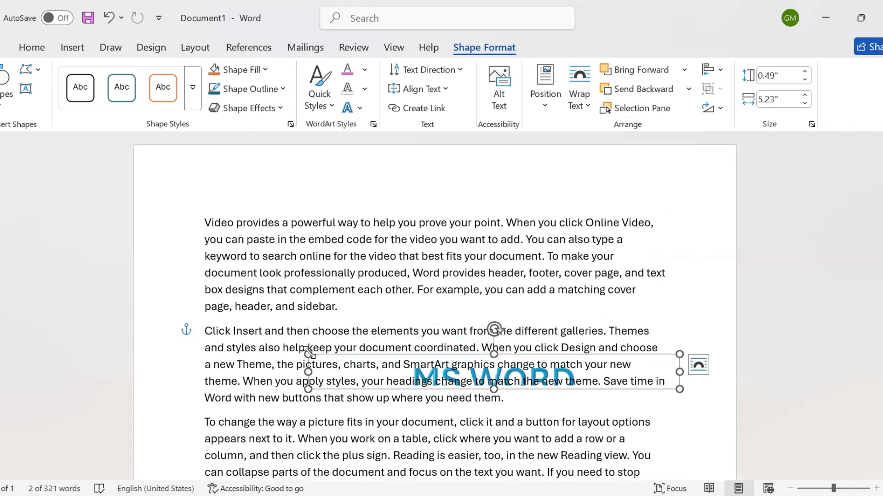
drag(309, 353, 170, 253)
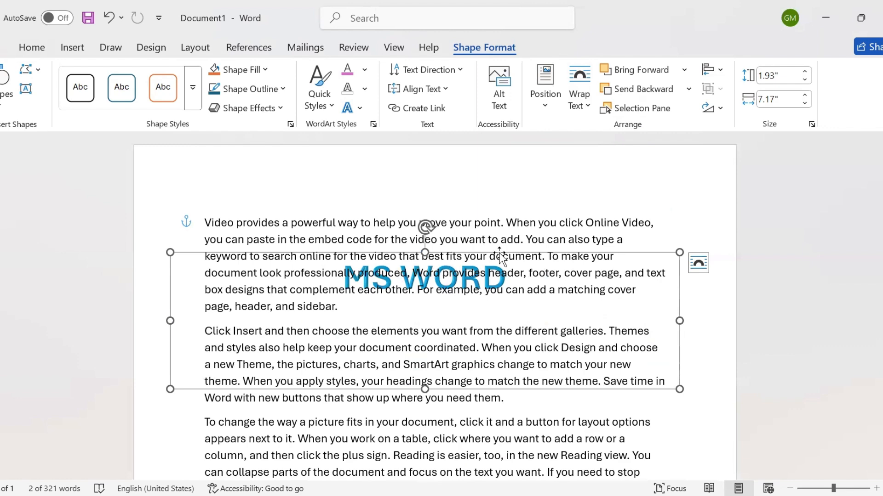
- Set the WordArt's font size to 72 and reduce its box height to about 1.25" from the lower edge
click(36, 50)
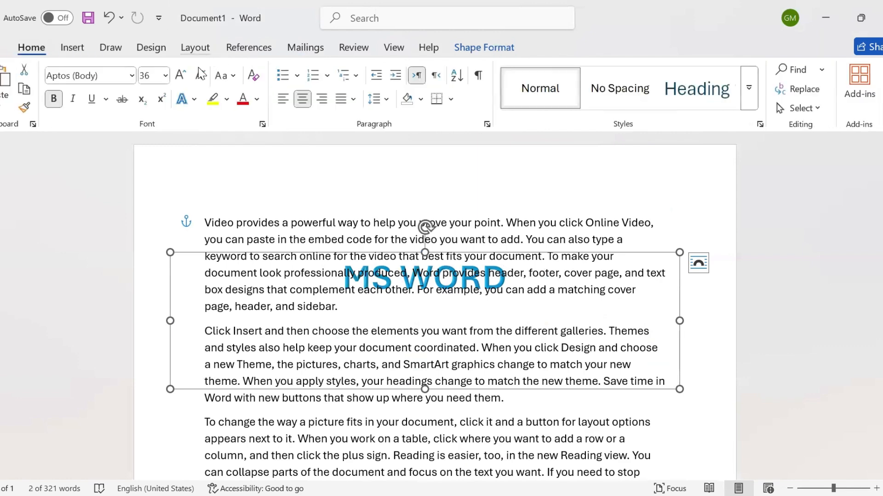
click(165, 76)
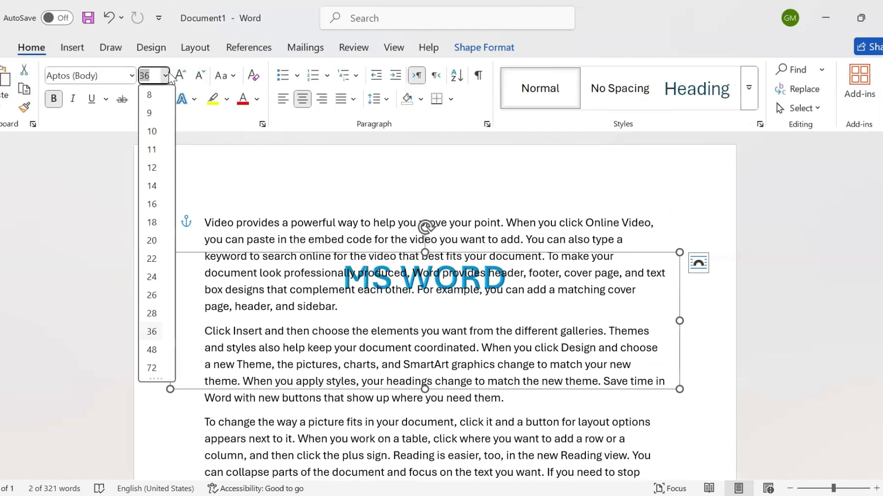
click(152, 370)
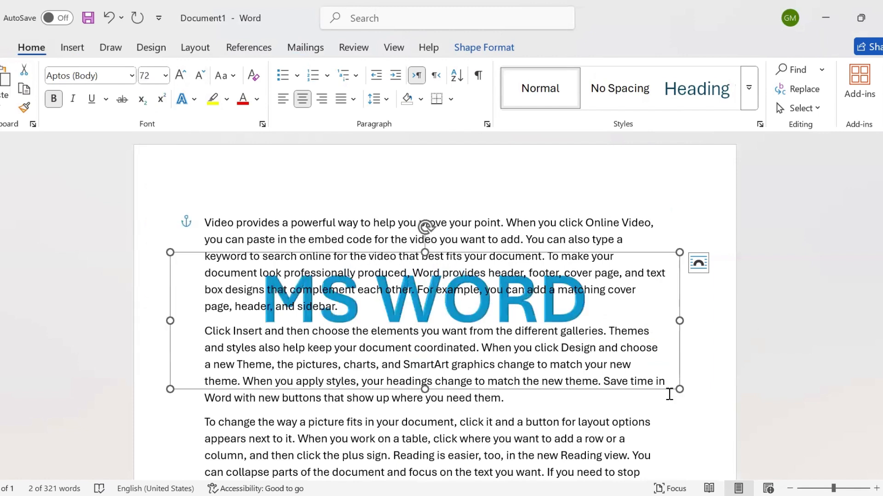
drag(425, 389, 424, 357)
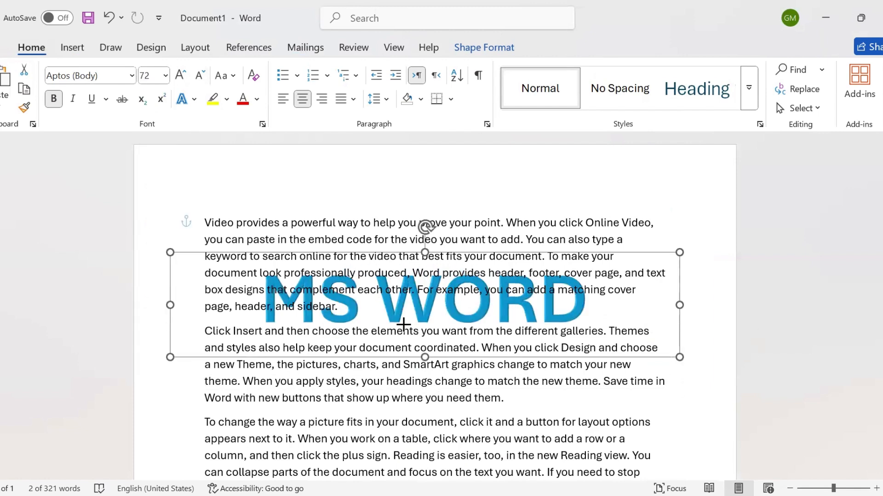
drag(403, 325, 400, 342)
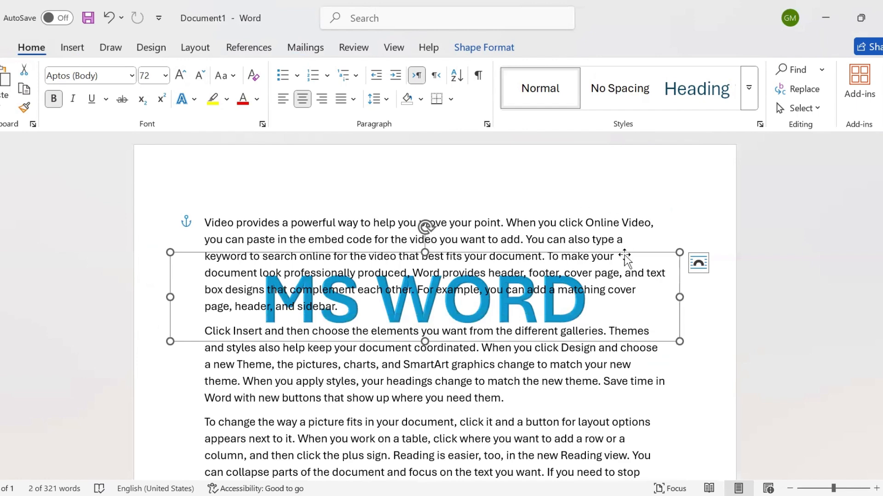
- Move the WordArt down over the second paragraph and rotate it clockwise so it slopes diagonally across the text
drag(625, 256, 632, 293)
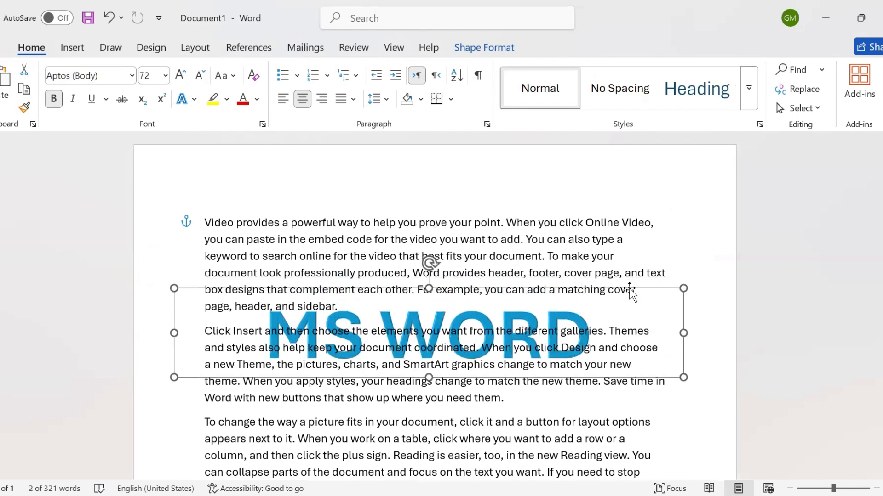
drag(430, 263, 464, 257)
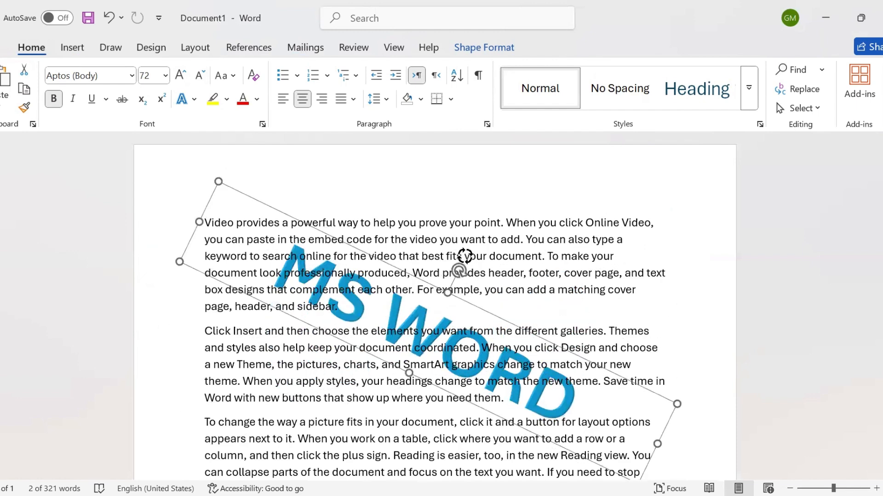
drag(463, 311, 462, 331)
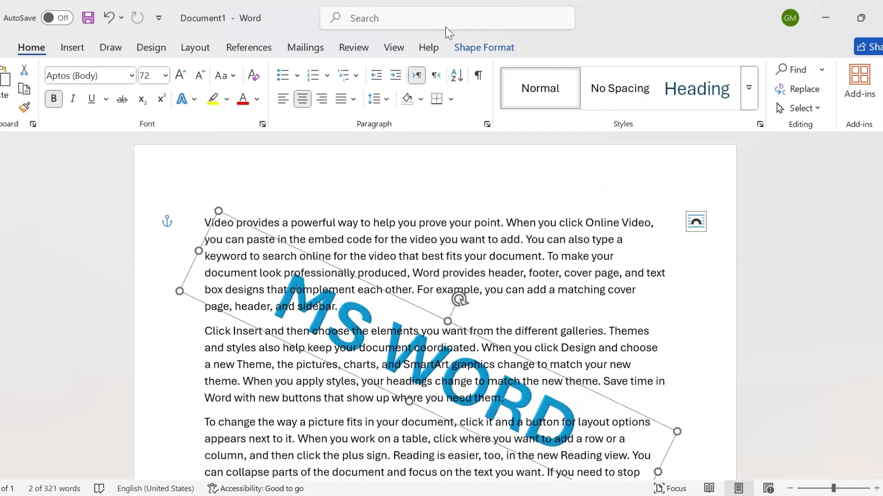
- Switch the WordArt's text wrapping to In Front of Text, and return it to Behind Text
click(508, 51)
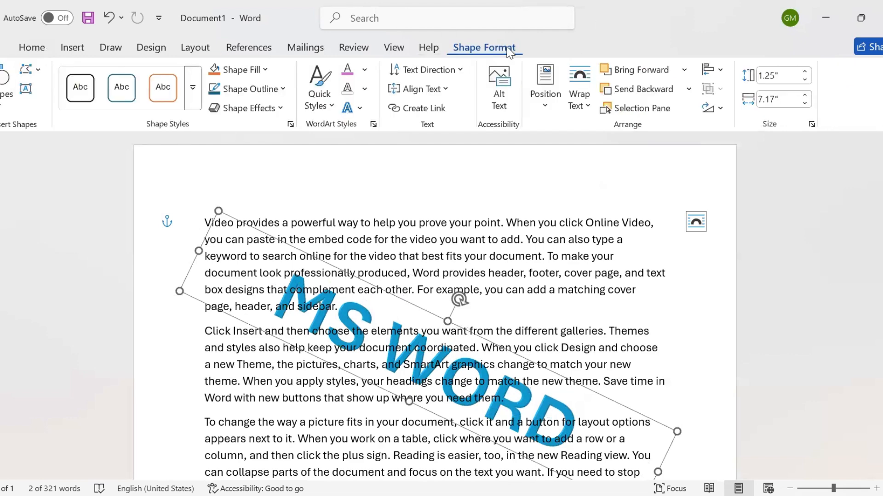
click(589, 110)
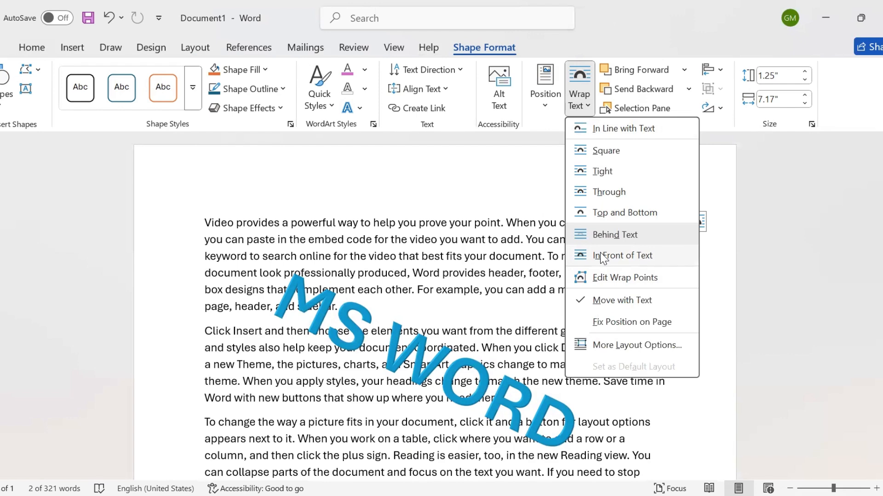
click(603, 256)
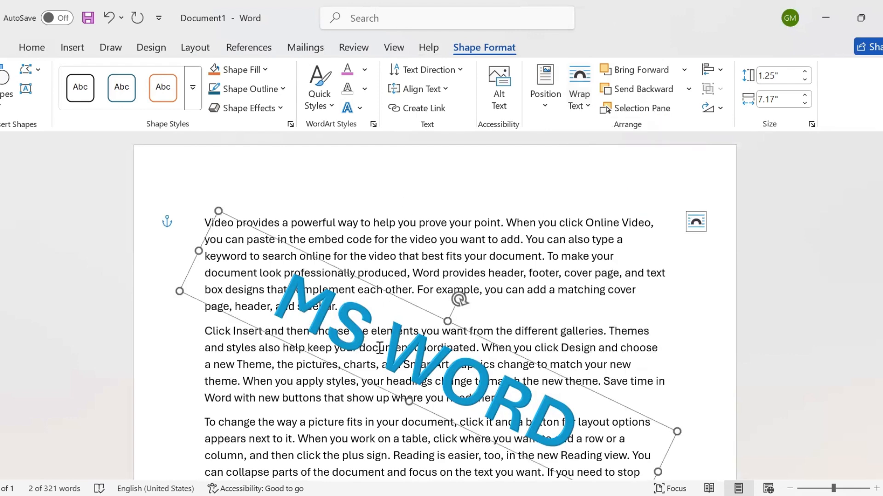
click(589, 107)
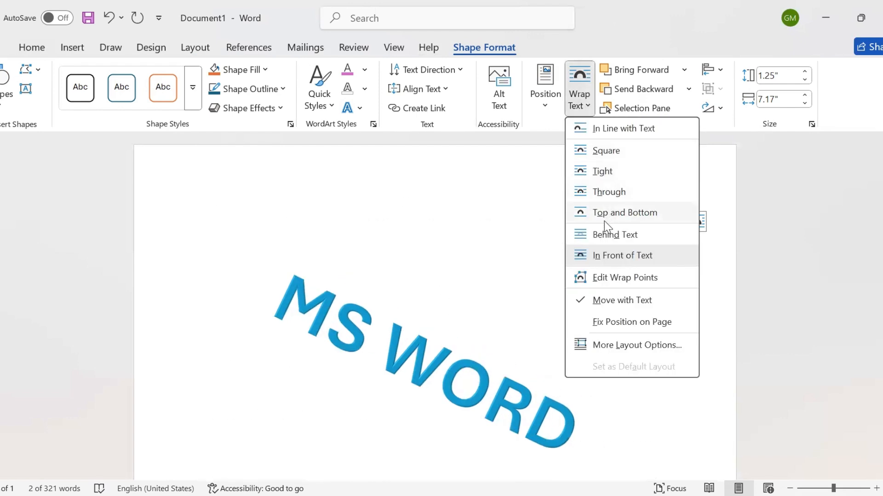
click(603, 237)
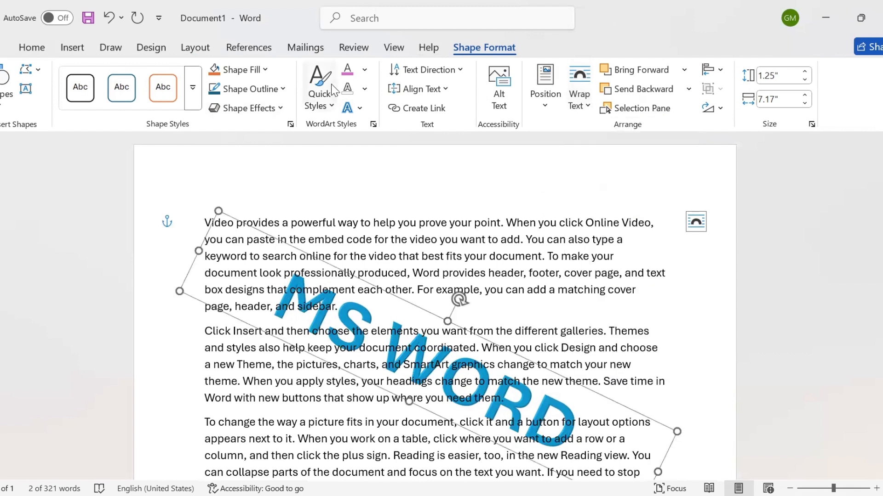
- Fill the WordArt text with the lightest dark-blue theme tint and move the WordArt up and right across the paragraphs
click(365, 70)
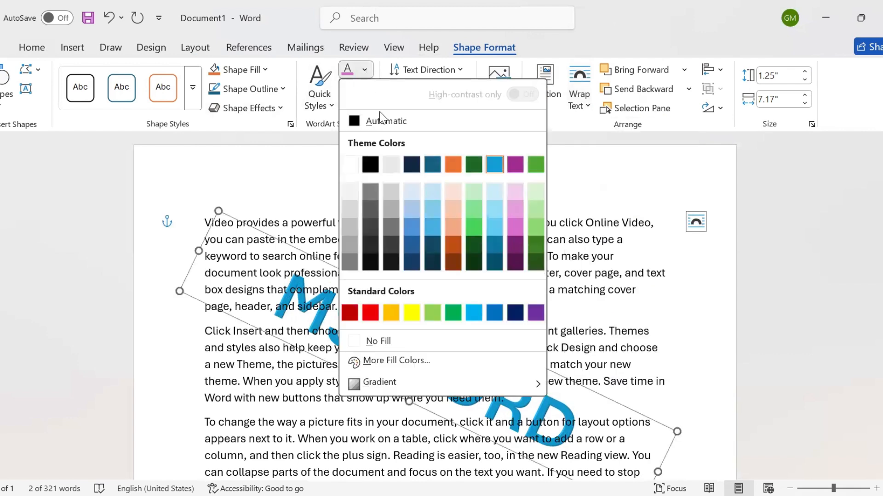
click(412, 193)
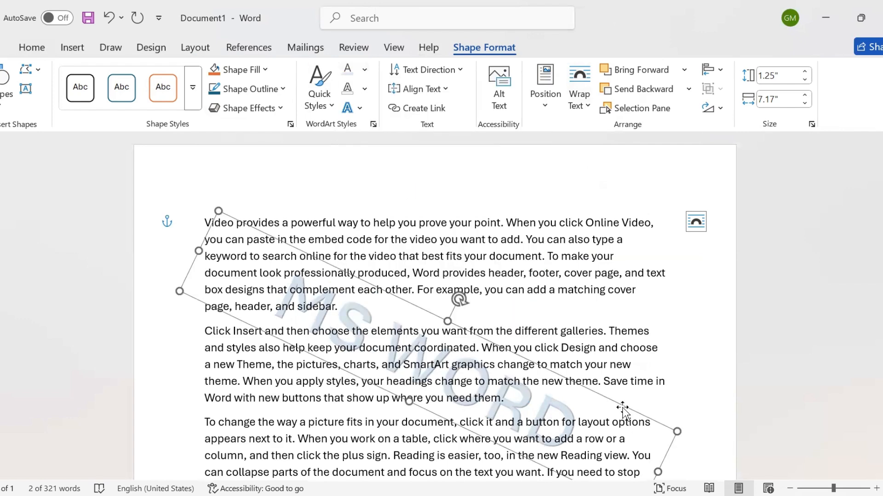
drag(623, 423, 625, 445)
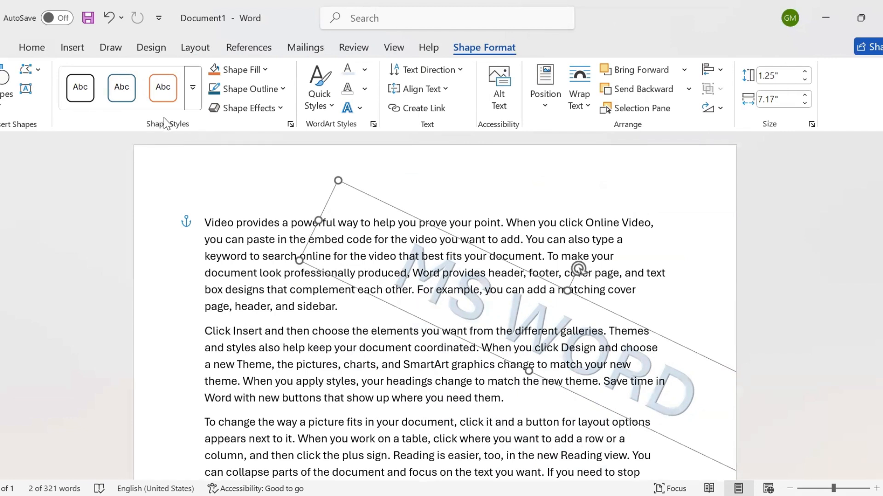
- Apply the muted blue theme shape style from the fourth row to the WordArt box and move it back left, centred across the text
click(192, 94)
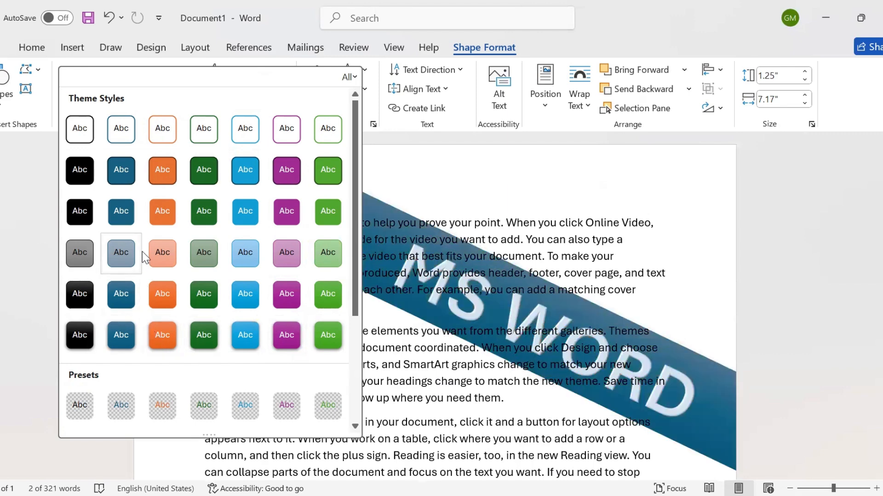
click(129, 252)
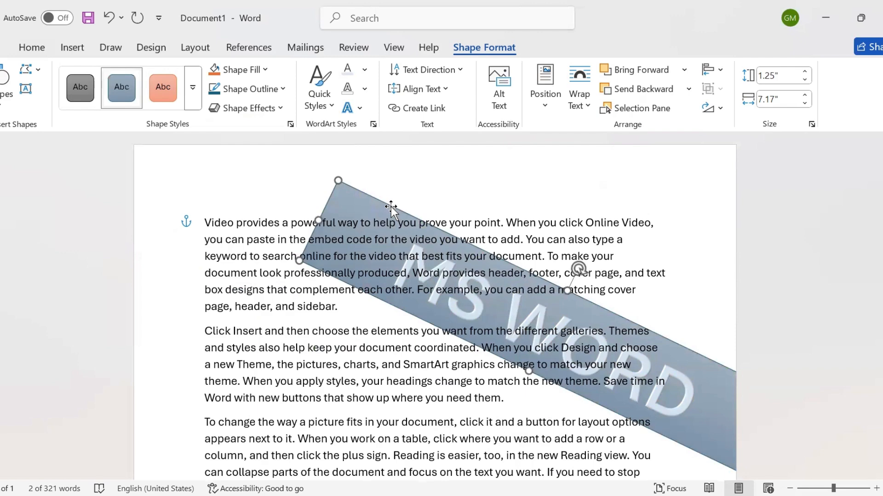
drag(396, 207, 274, 187)
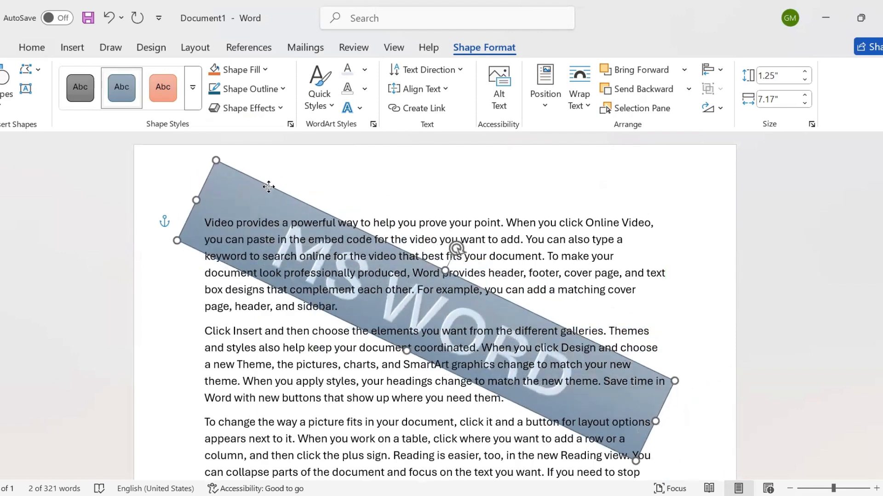
- Set the WordArt box's shape fill to the lightest purple theme tint
click(267, 69)
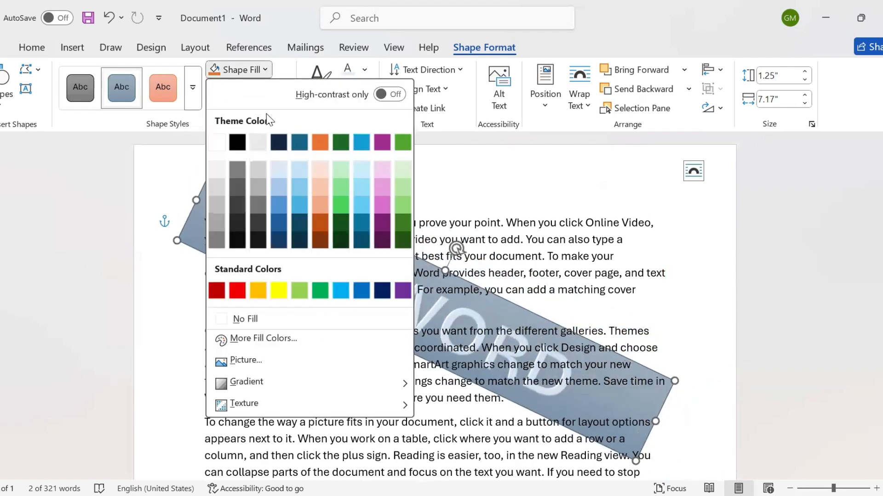
click(379, 172)
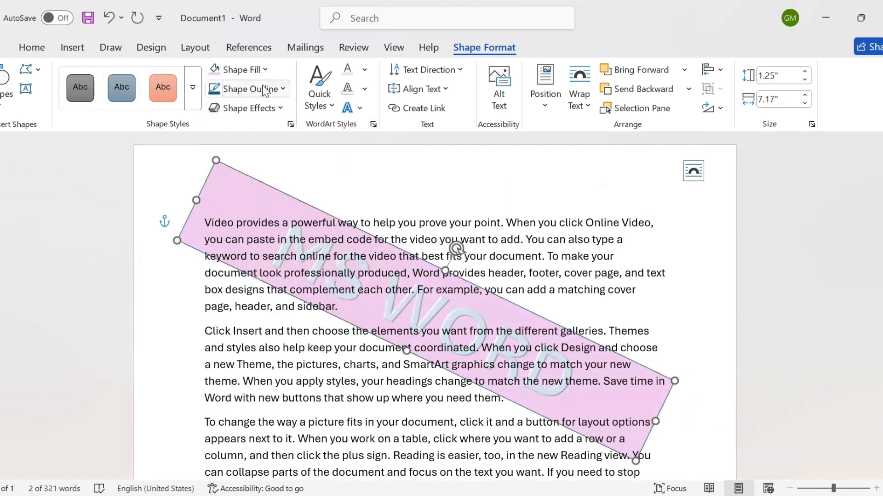